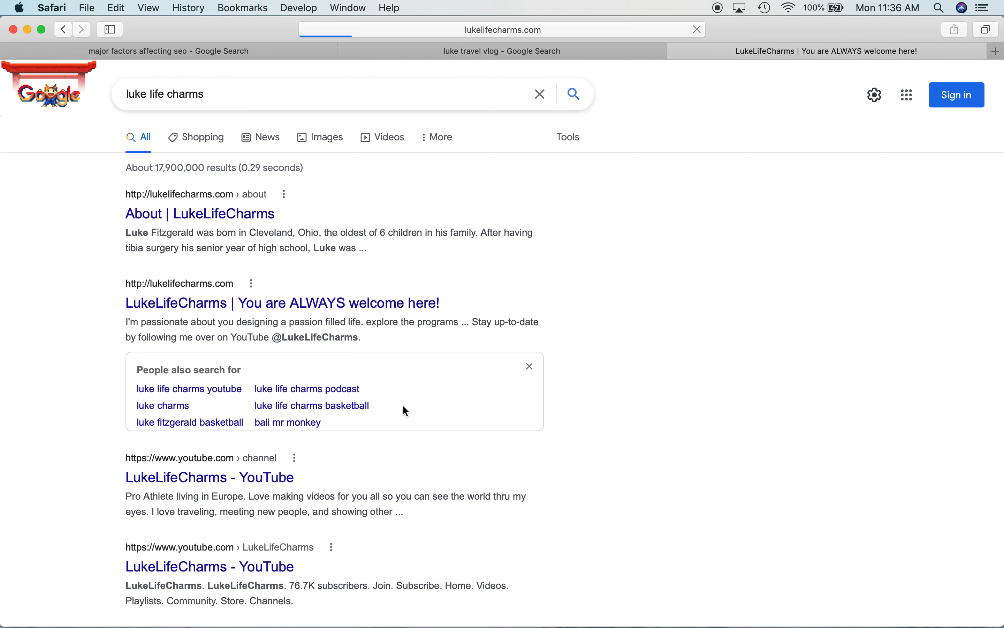
Examine the LukeLifeCharms homepage banner and the first name and email address fields of its subscription form.
{"action": "scroll", "coordinate": [424, 293], "scroll_direction": "down", "scroll_amount": 3}
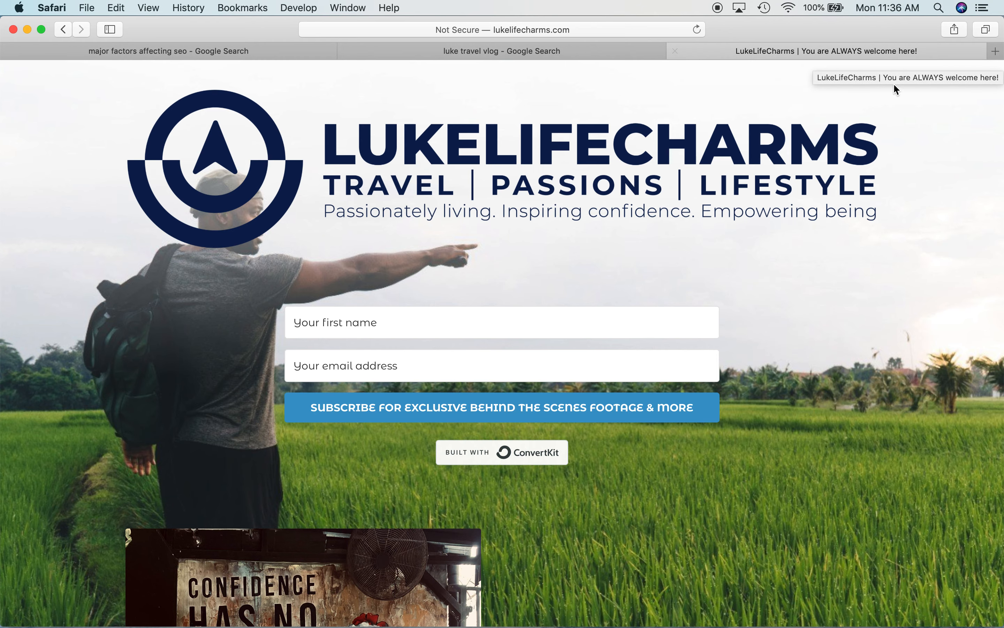
{"action": "scroll", "coordinate": [851, 191], "scroll_direction": "down", "scroll_amount": 2}
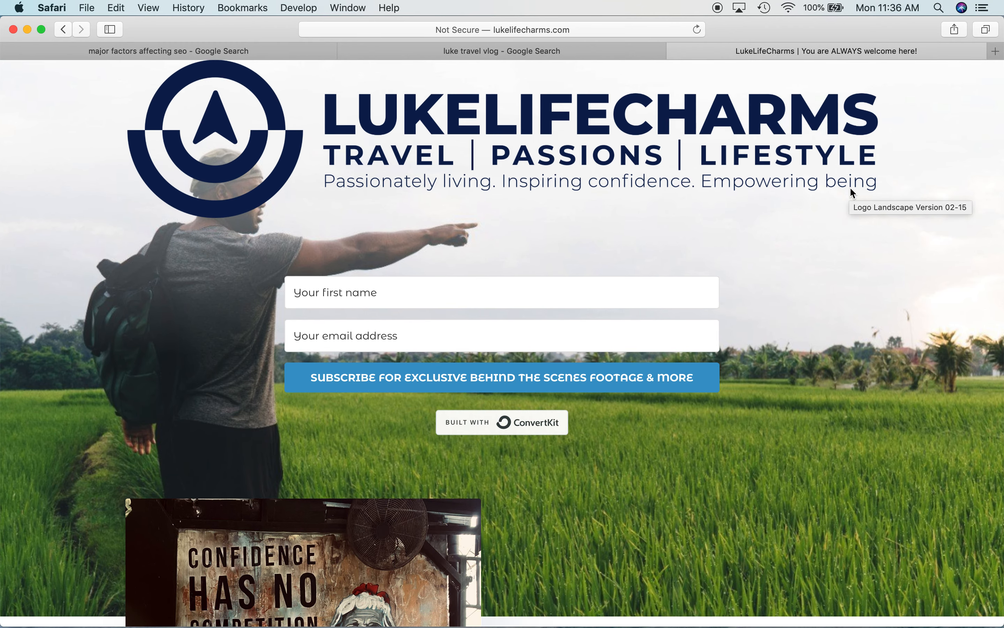
{"action": "scroll", "coordinate": [850, 192], "scroll_direction": "down", "scroll_amount": 3}
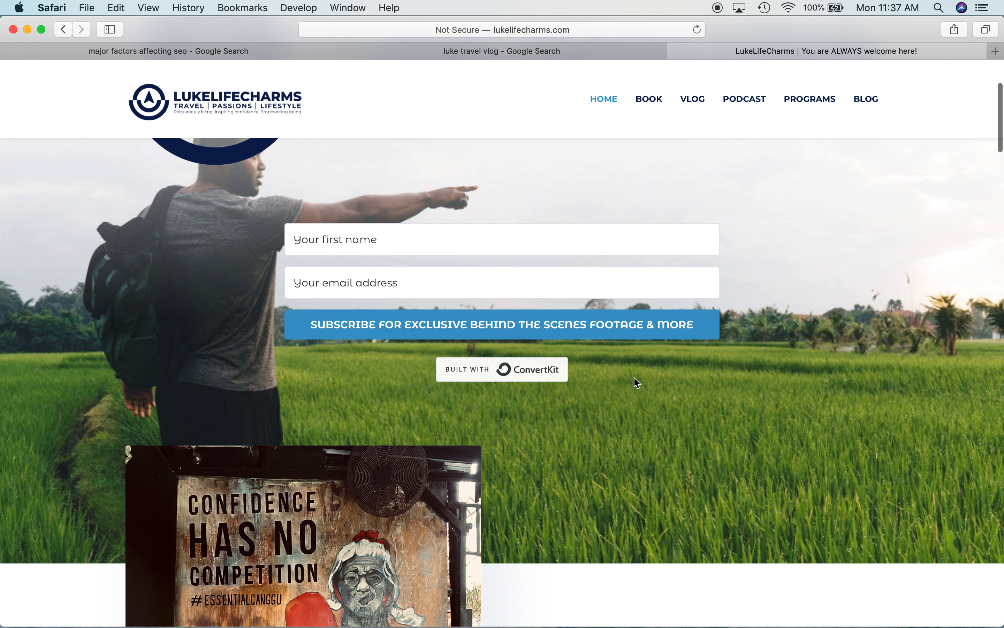
{"action": "left_click", "coordinate": [350, 237]}
{"action": "left_click", "coordinate": [349, 284]}
{"action": "scroll", "coordinate": [249, 286], "scroll_direction": "up", "scroll_amount": 1}
{"action": "scroll", "coordinate": [249, 287], "scroll_direction": "up", "scroll_amount": 3}
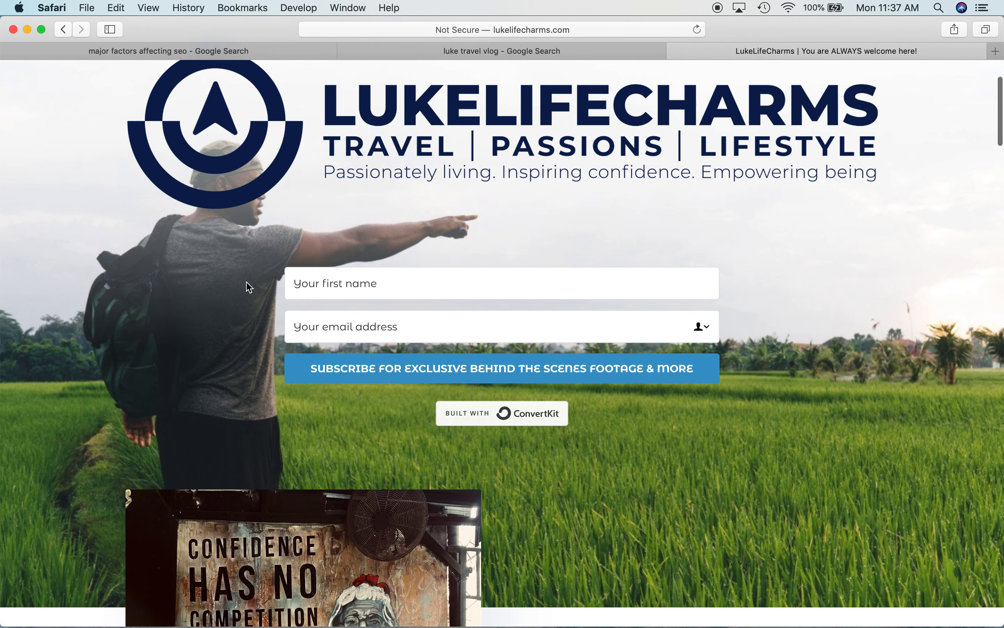
{"action": "scroll", "coordinate": [249, 286], "scroll_direction": "down", "scroll_amount": 1}
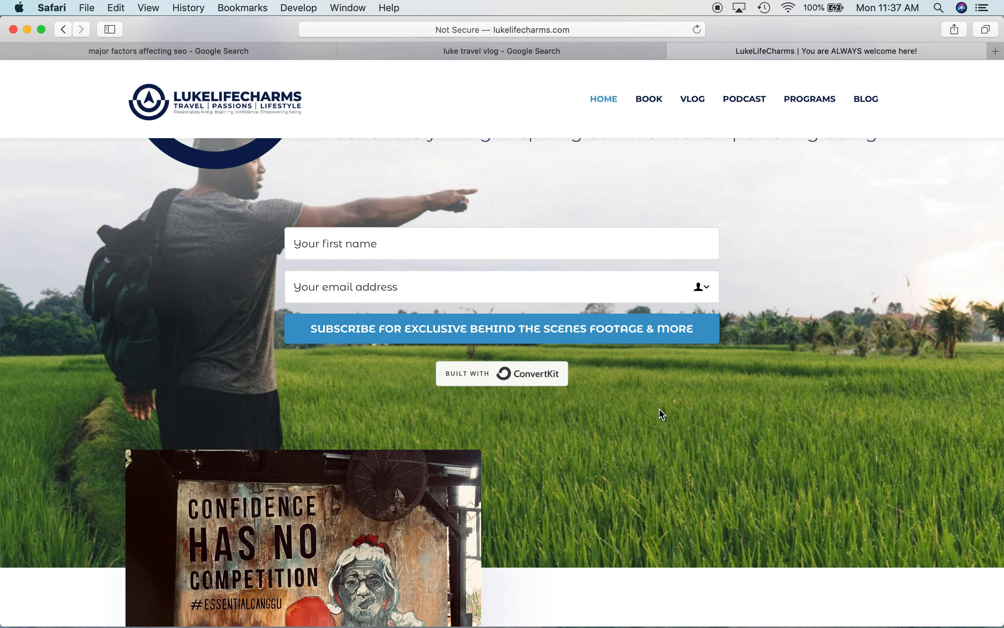
{"action": "scroll", "coordinate": [606, 360], "scroll_direction": "up", "scroll_amount": 3}
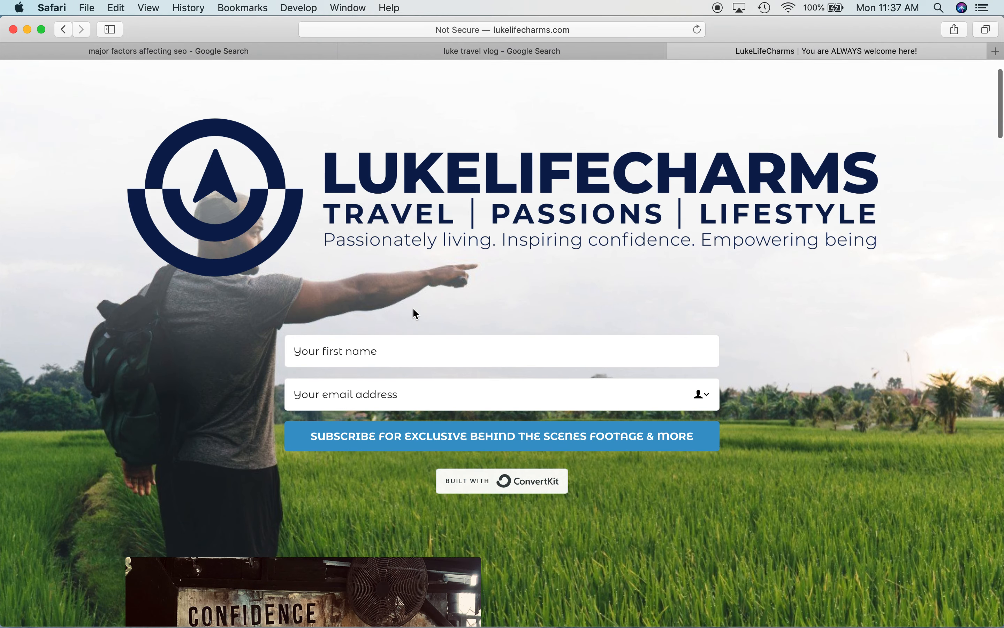
{"action": "left_click", "coordinate": [358, 351]}
{"action": "left_click", "coordinate": [351, 393]}
{"action": "scroll", "coordinate": [589, 519], "scroll_direction": "down", "scroll_amount": 3}
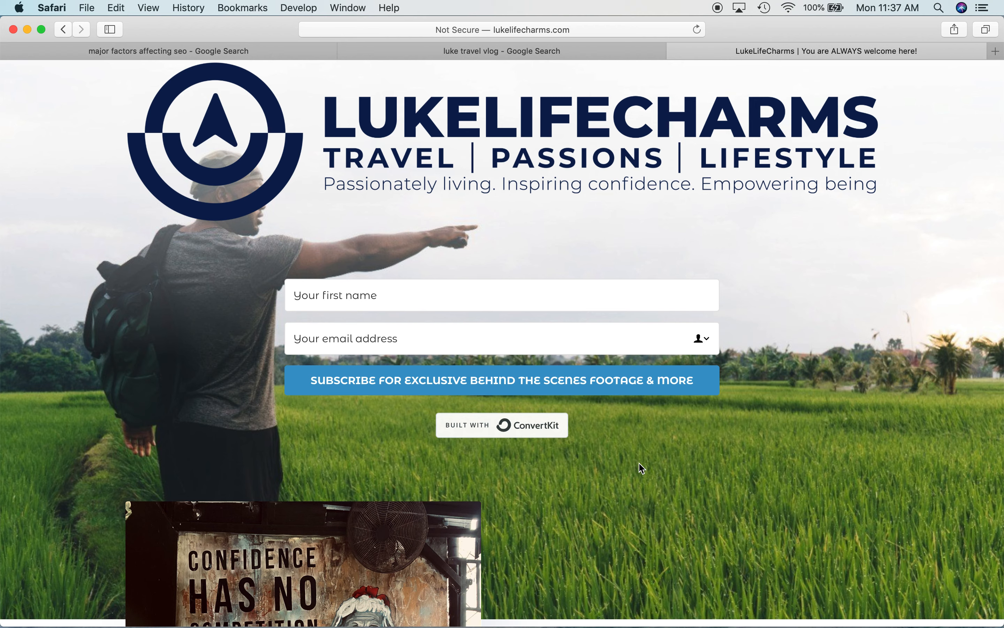
Inspect the HTML element of the "Confidence Has No Competition" photo below the homepage banner.
{"action": "scroll", "coordinate": [803, 290], "scroll_direction": "down", "scroll_amount": 1}
{"action": "scroll", "coordinate": [803, 288], "scroll_direction": "down", "scroll_amount": 7}
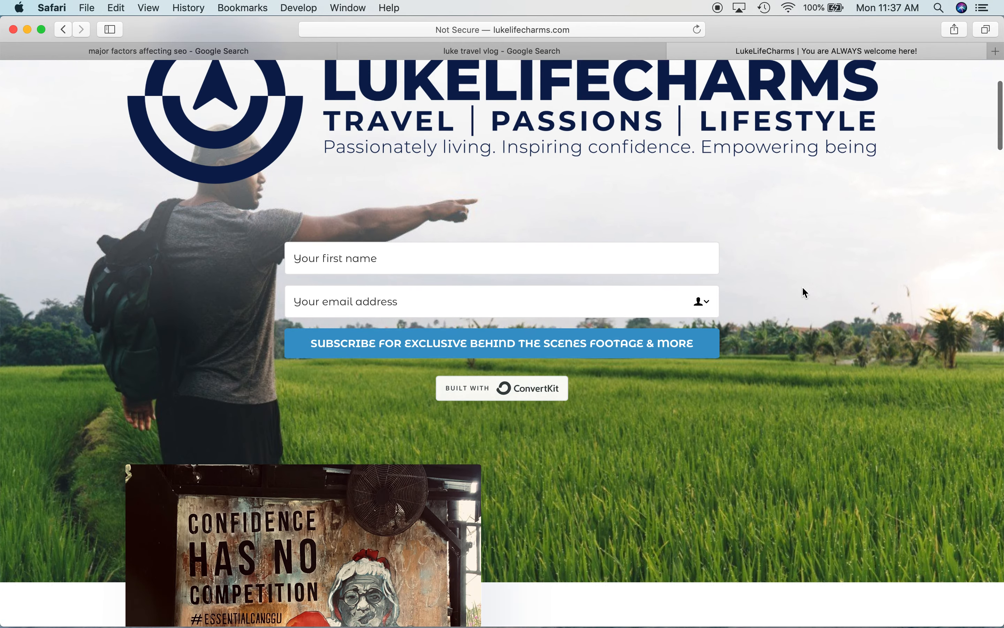
{"action": "scroll", "coordinate": [805, 293], "scroll_direction": "down", "scroll_amount": 3}
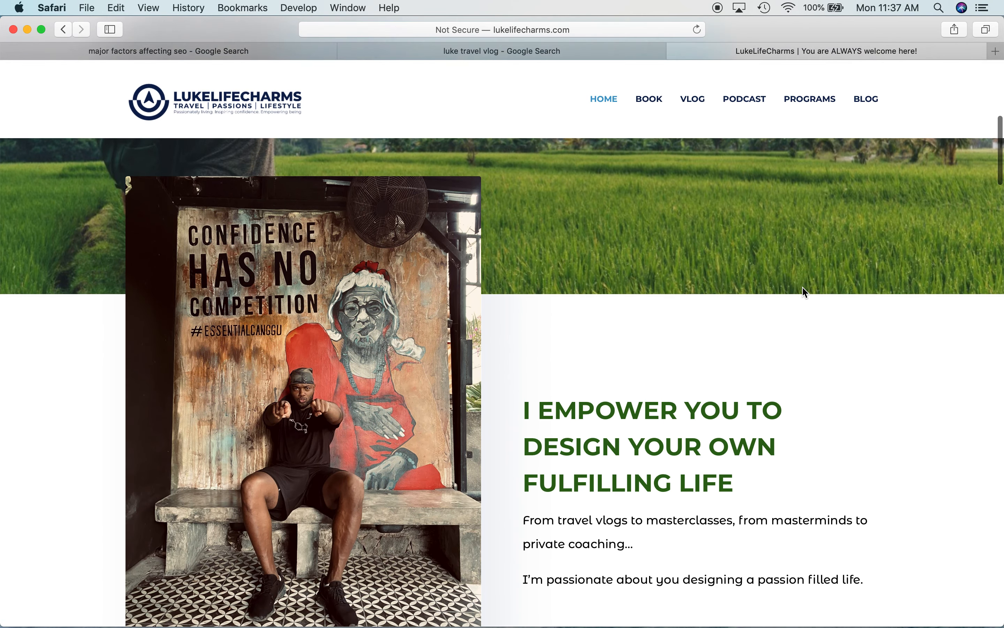
{"action": "scroll", "coordinate": [801, 285], "scroll_direction": "up", "scroll_amount": 1}
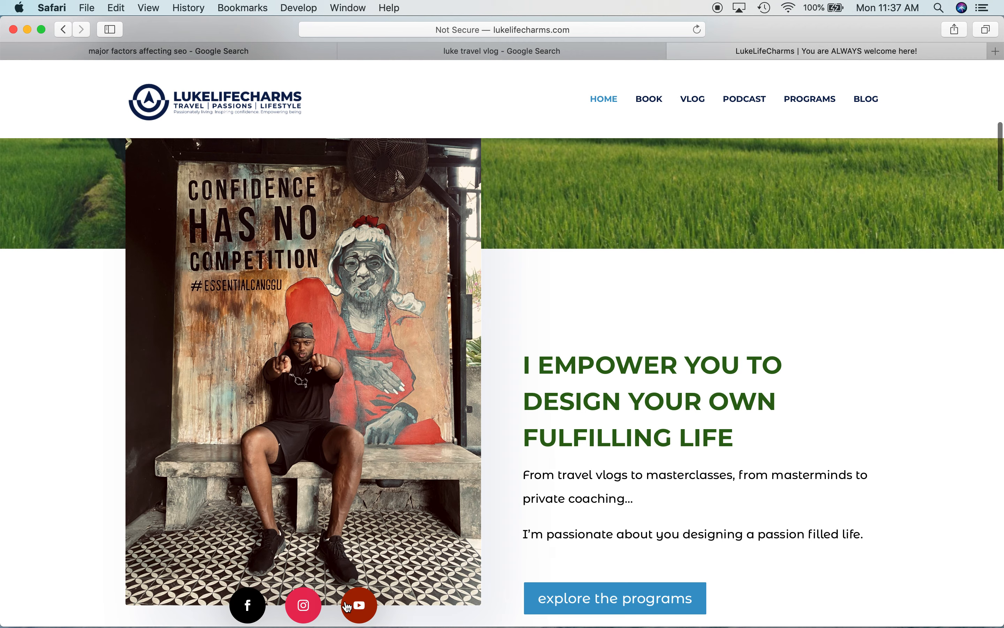
{"action": "right_click", "coordinate": [410, 356]}
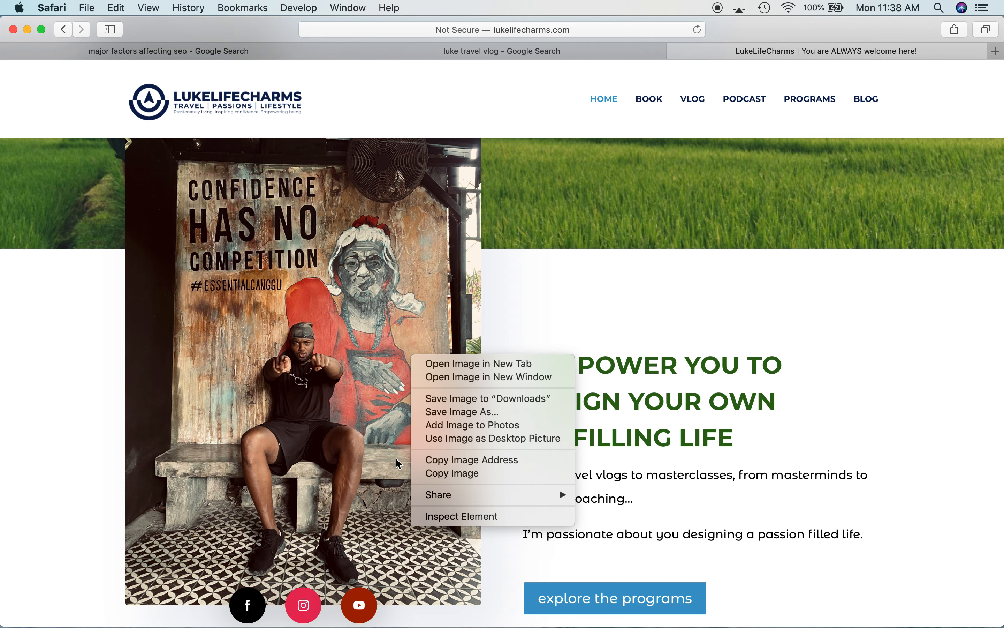
{"action": "left_click", "coordinate": [436, 517]}
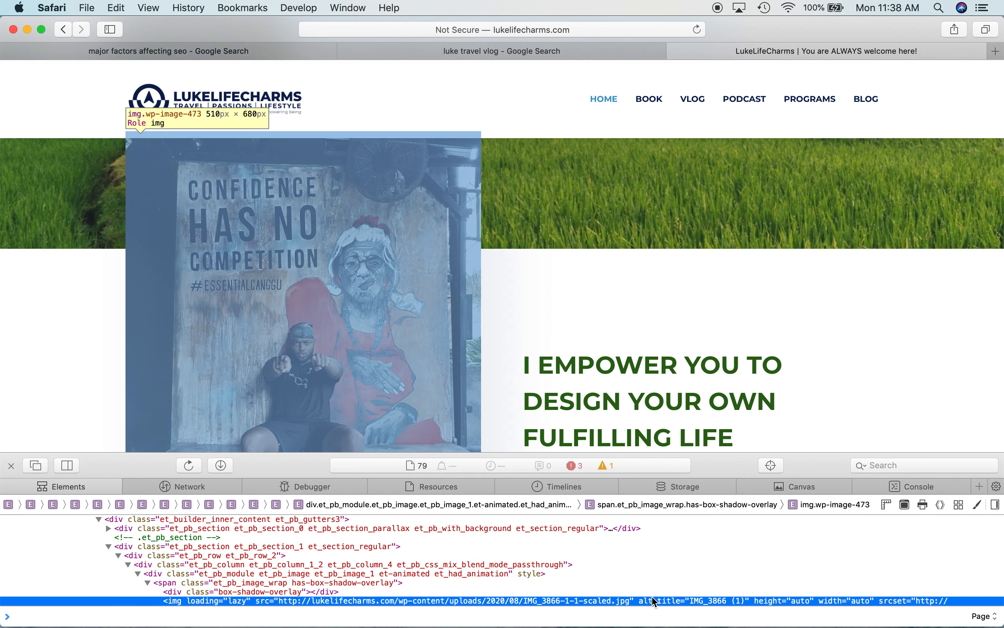
Set the photo's title attribute to "Confidence In Canggu", close the inspector and check the photo's tooltip.
{"action": "double_click", "coordinate": [707, 602]}
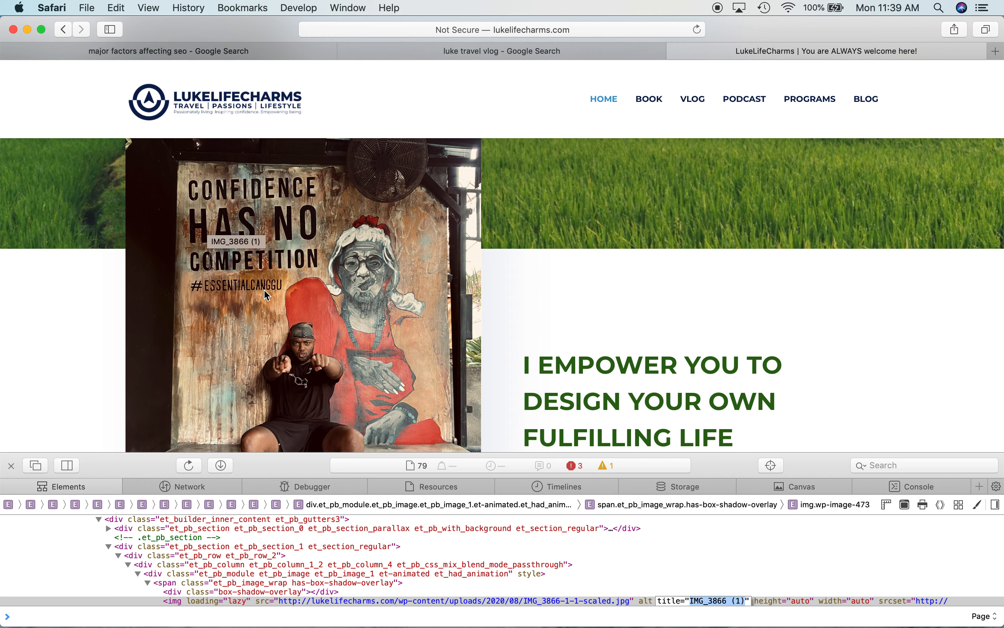
{"action": "key", "text": "BackSpace"}
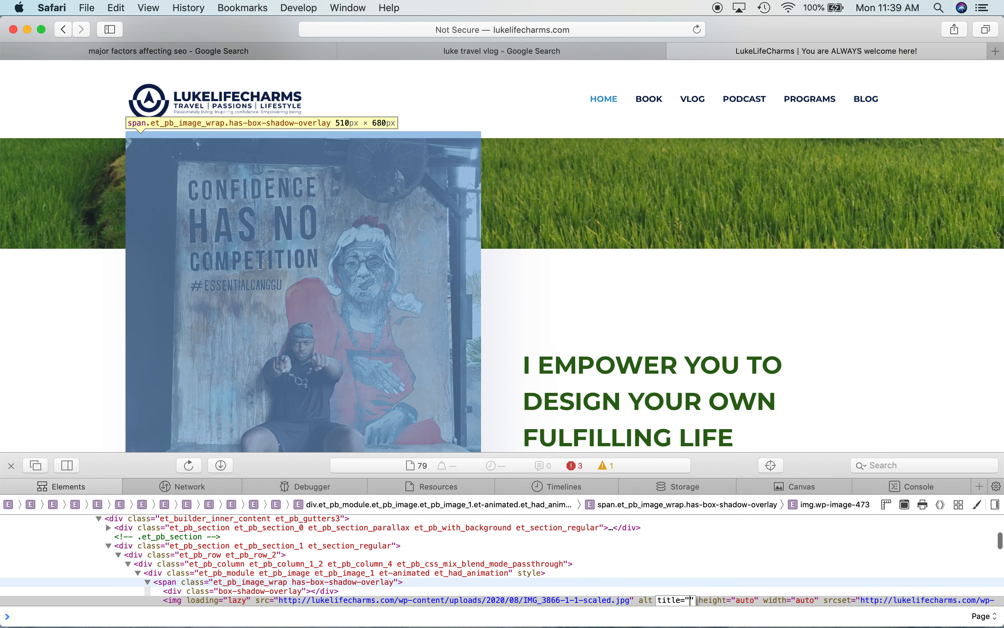
{"action": "type", "text": "Con"}
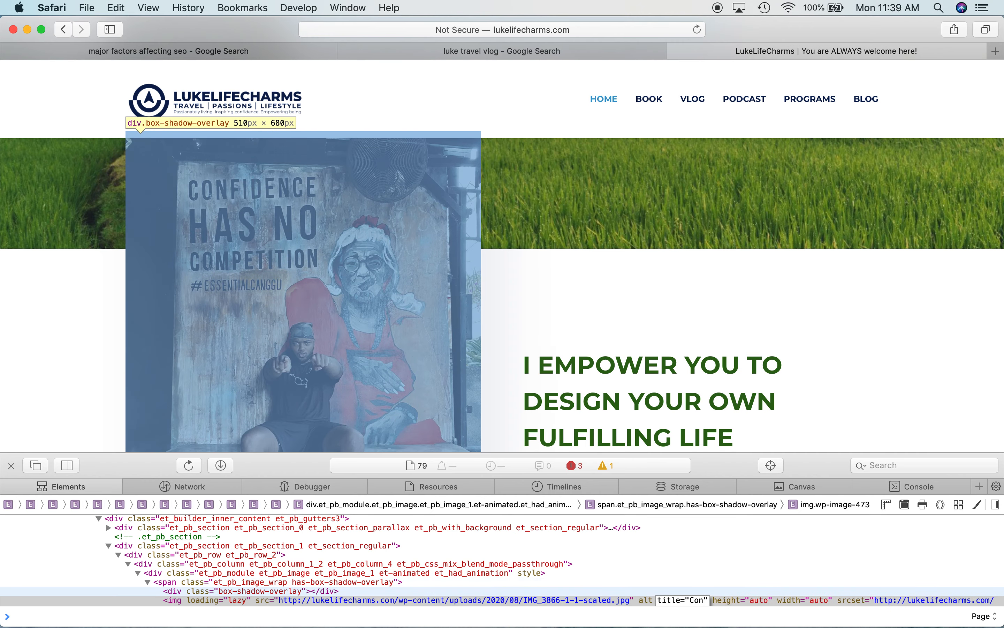
{"action": "type", "text": "fidence In"}
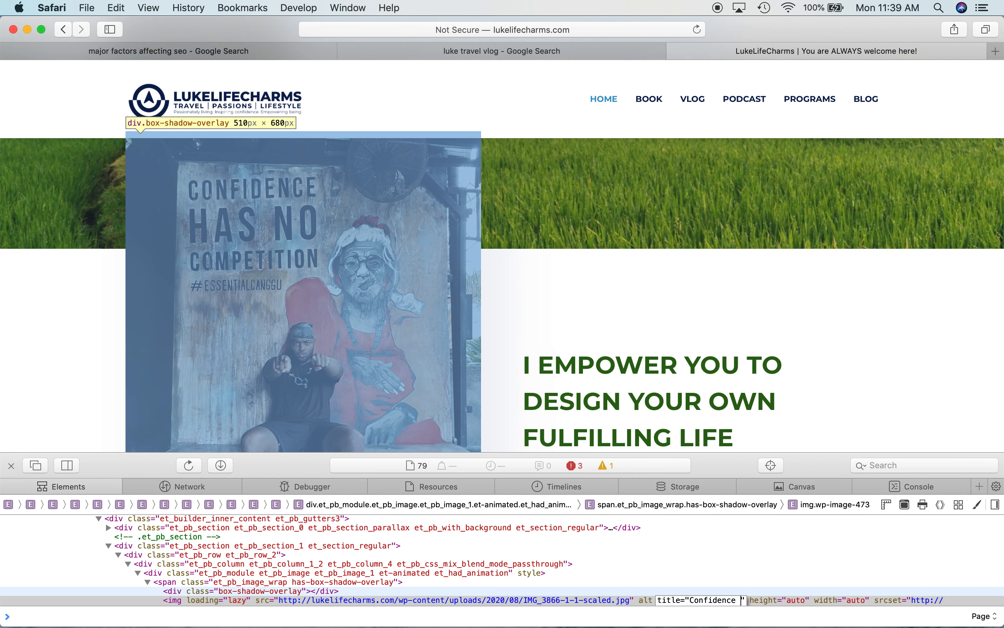
{"action": "type", "text": " Canggu"}
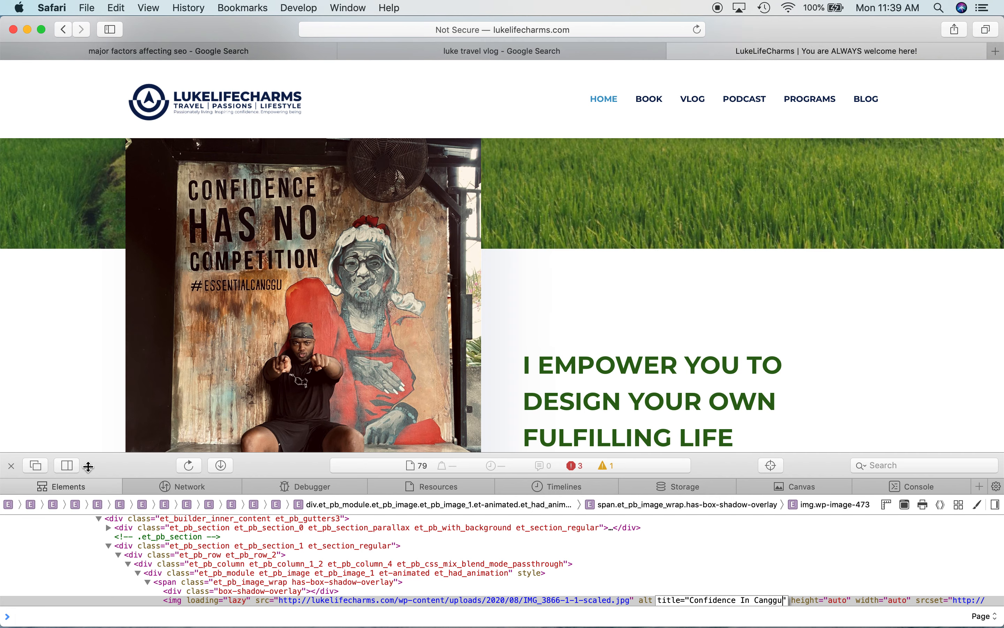
{"action": "left_click", "coordinate": [11, 466]}
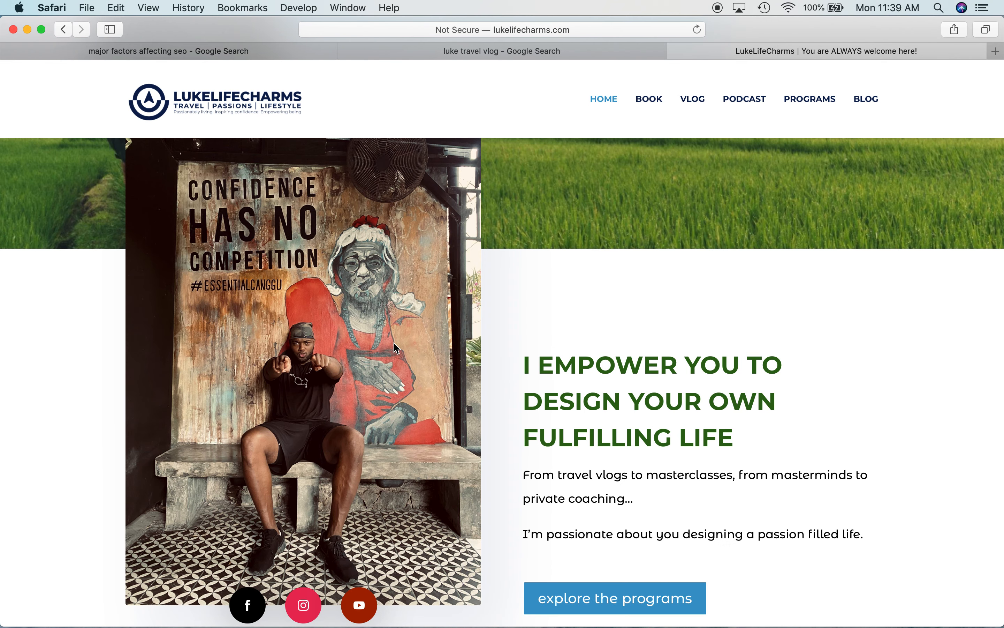
{"action": "mouse_move", "coordinate": [395, 348]}
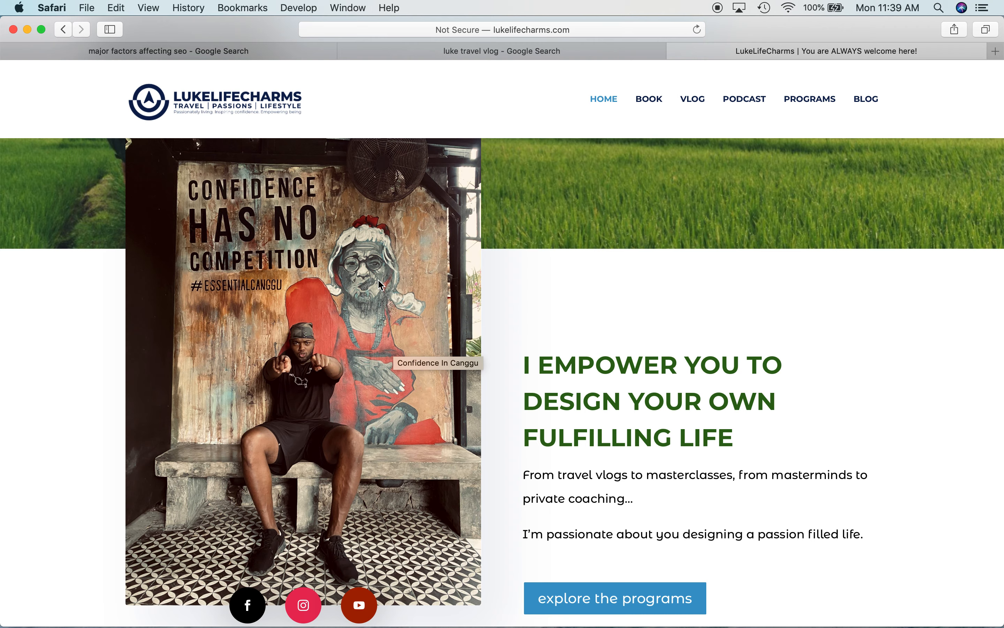
Examine the photo and the "I Empower You to Design Your Own Fulfilling Life" text, highlighting the phrase "travel vlogs".
{"action": "scroll", "coordinate": [381, 286], "scroll_direction": "up", "scroll_amount": 5}
{"action": "scroll", "coordinate": [381, 286], "scroll_direction": "up", "scroll_amount": 1}
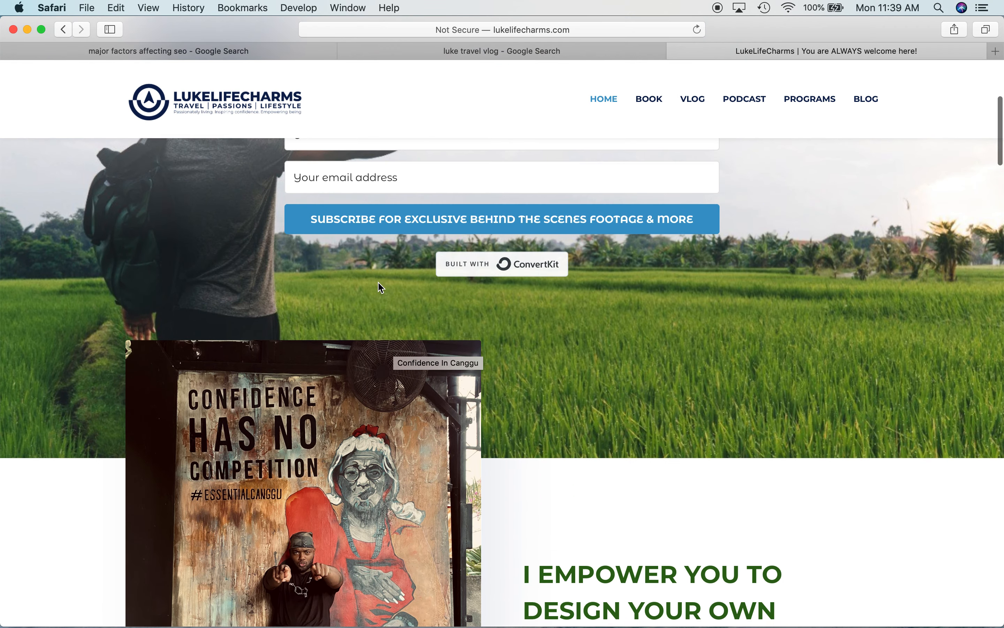
{"action": "scroll", "coordinate": [500, 495], "scroll_direction": "down", "scroll_amount": 3}
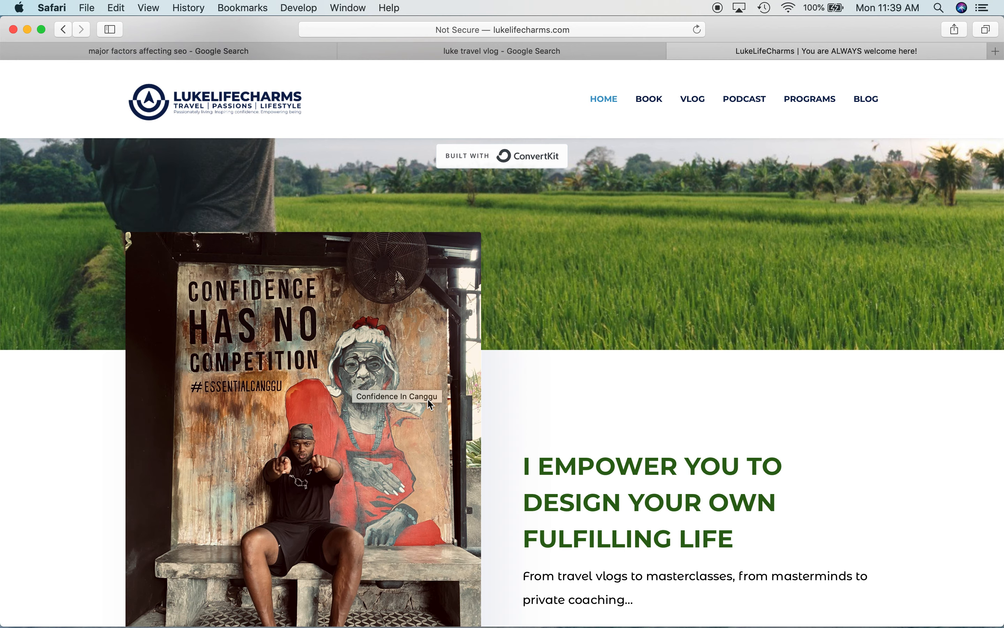
{"action": "scroll", "coordinate": [427, 398], "scroll_direction": "down", "scroll_amount": 5}
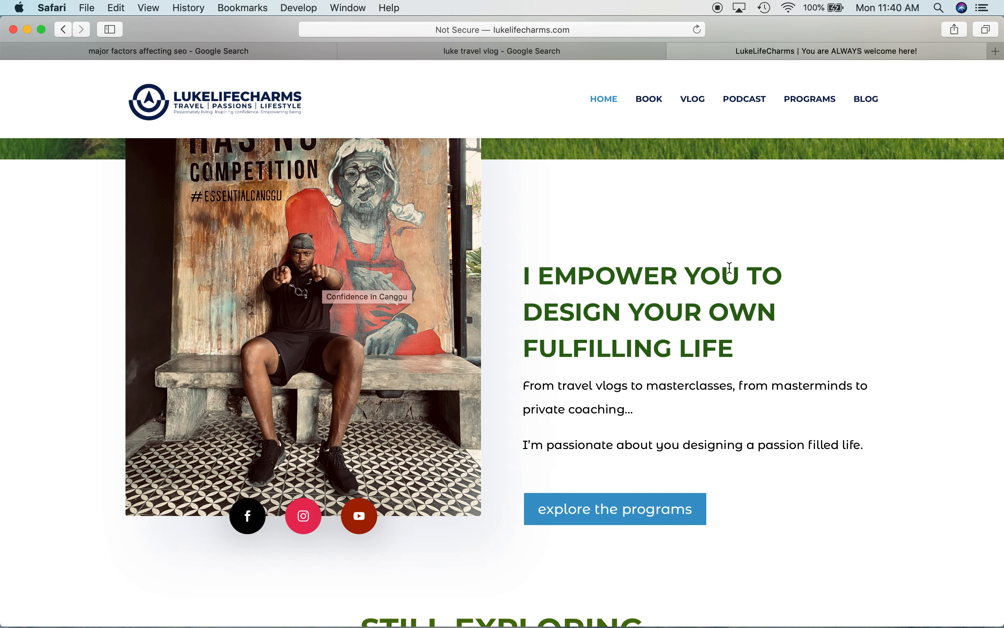
{"action": "scroll", "coordinate": [645, 303], "scroll_direction": "down", "scroll_amount": 2}
{"action": "scroll", "coordinate": [644, 303], "scroll_direction": "down", "scroll_amount": 2}
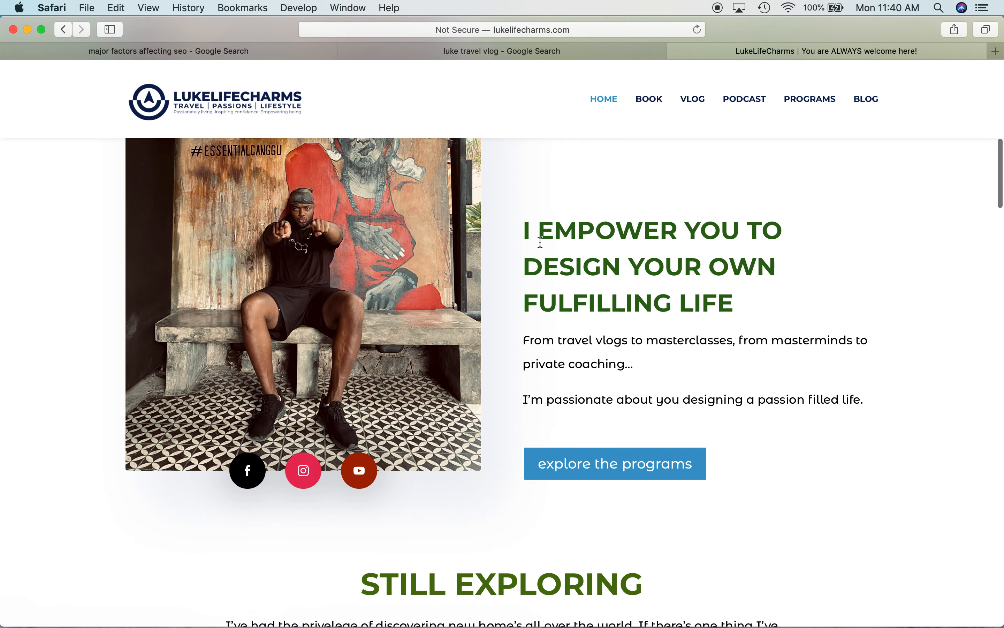
{"action": "scroll", "coordinate": [598, 354], "scroll_direction": "down", "scroll_amount": 3}
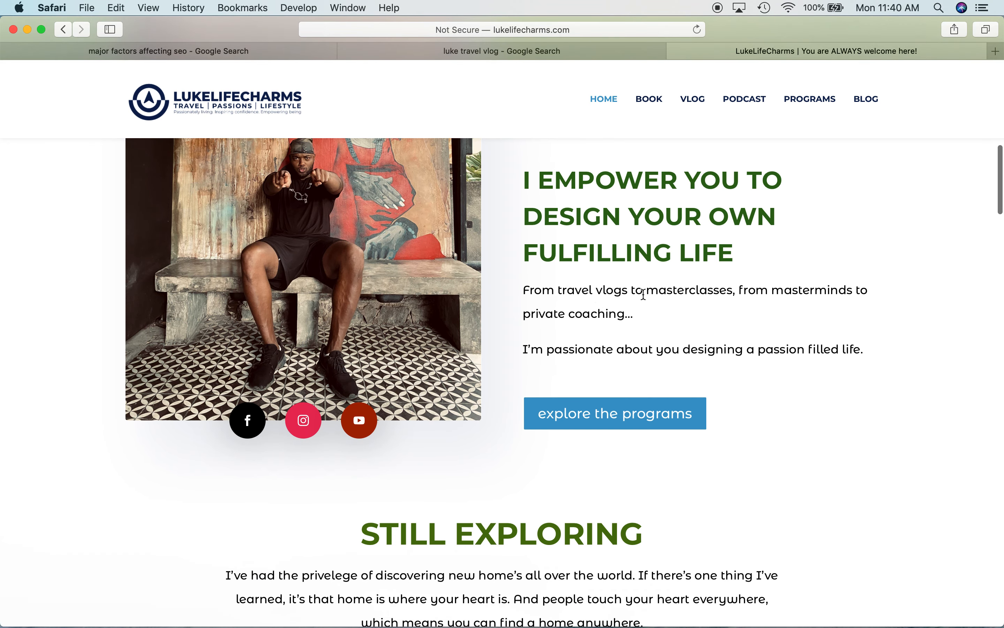
{"action": "scroll", "coordinate": [733, 314], "scroll_direction": "down", "scroll_amount": 1}
{"action": "scroll", "coordinate": [732, 314], "scroll_direction": "down", "scroll_amount": 1}
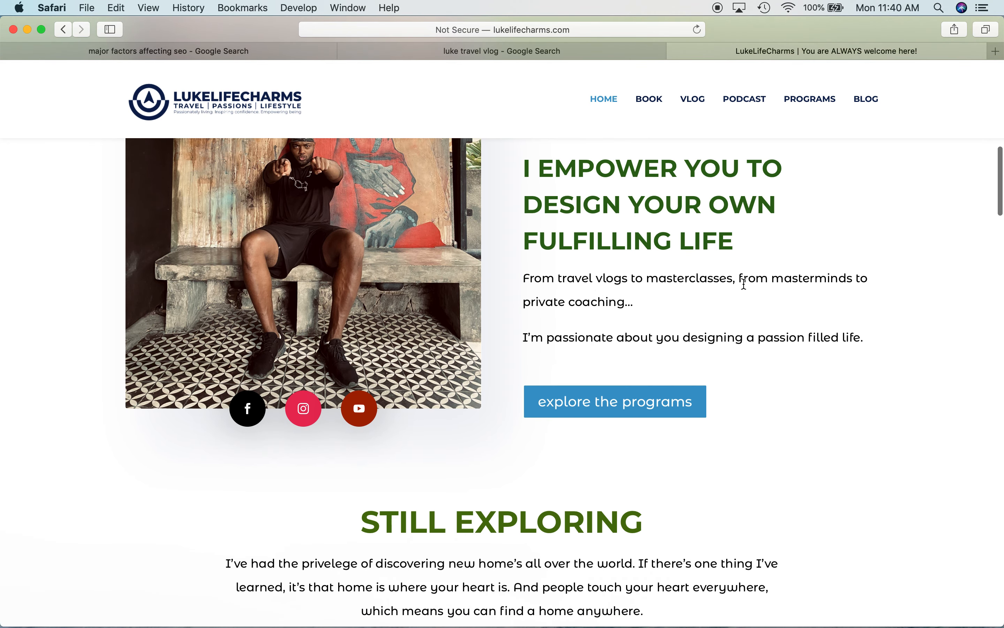
{"action": "scroll", "coordinate": [577, 322], "scroll_direction": "up", "scroll_amount": 5}
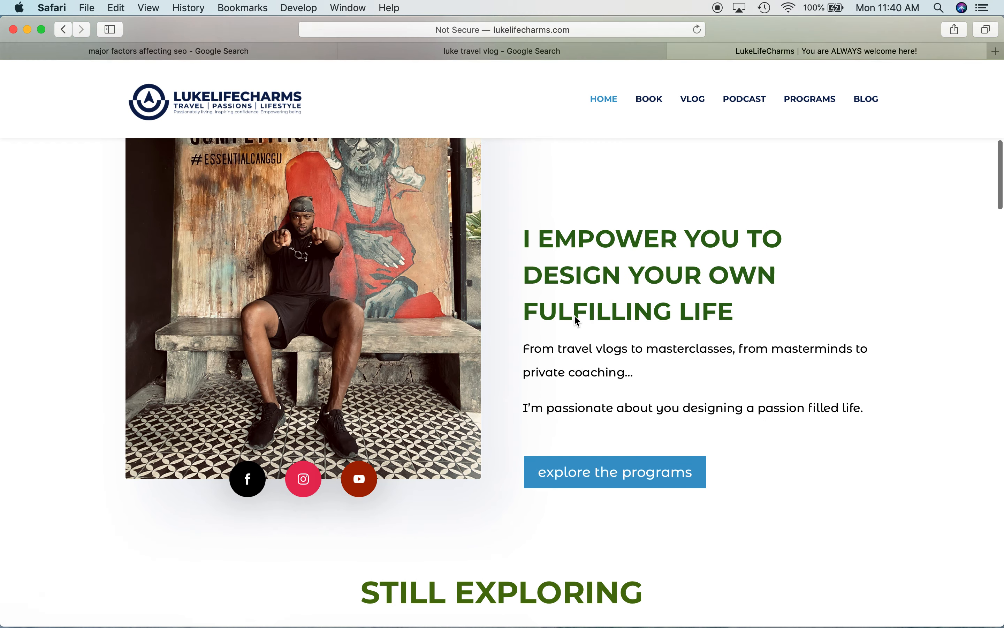
{"action": "left_click_drag", "start_coordinate": [557, 362], "coordinate": [629, 362]}
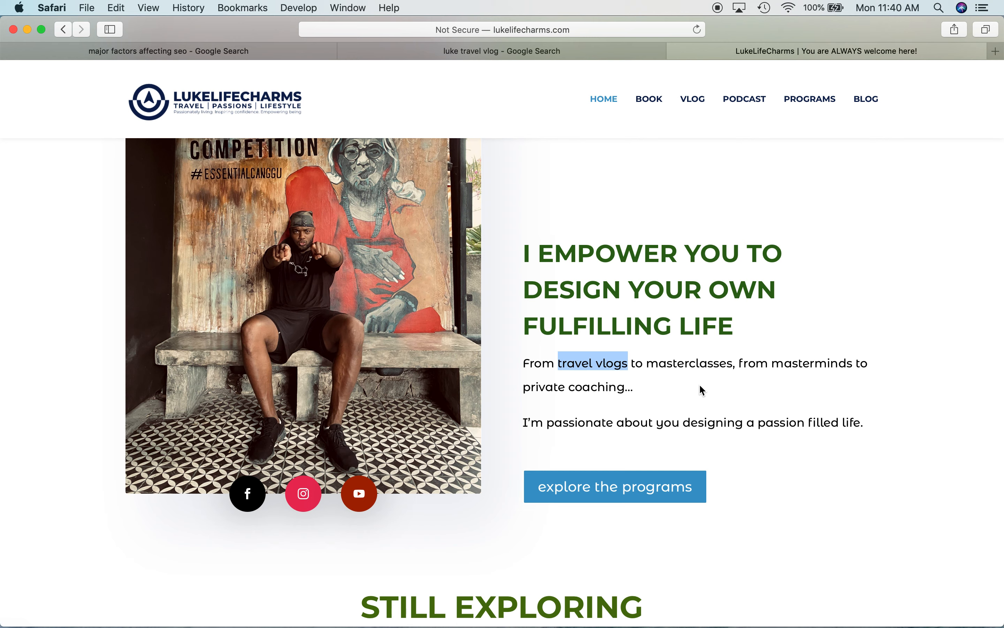
{"action": "left_click", "coordinate": [717, 362]}
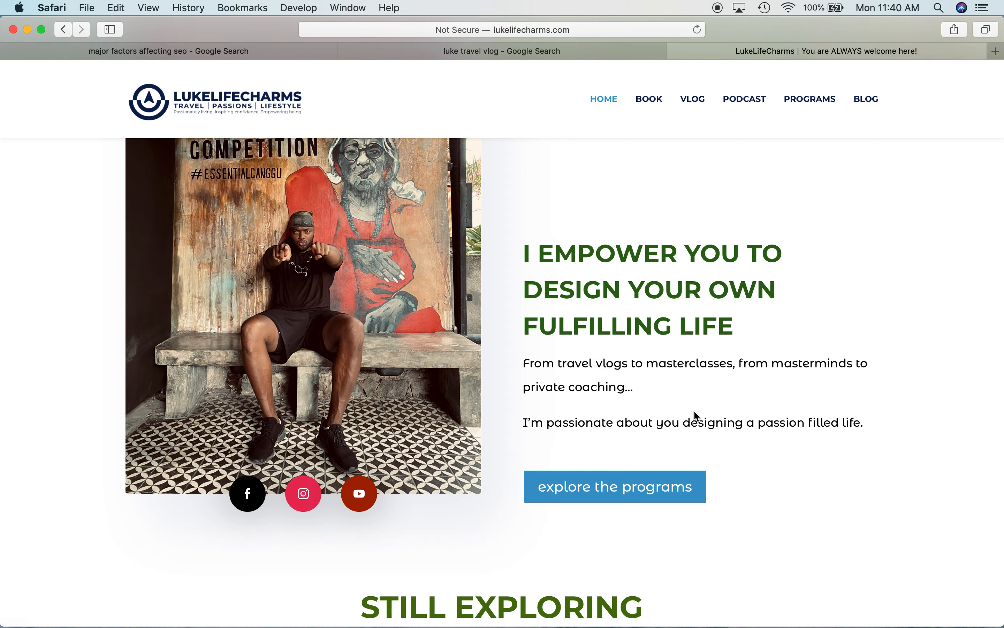
Test the "explore the programs" link and examine the intro text around it down to the "Still Exploring" section.
{"action": "scroll", "coordinate": [694, 412], "scroll_direction": "down", "scroll_amount": 3}
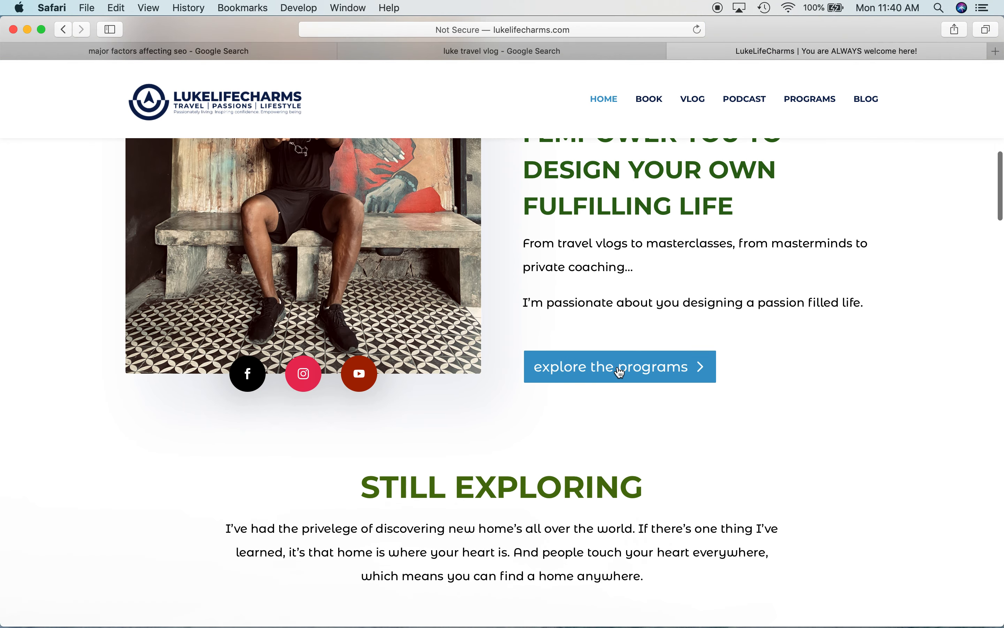
{"action": "left_click", "coordinate": [619, 370]}
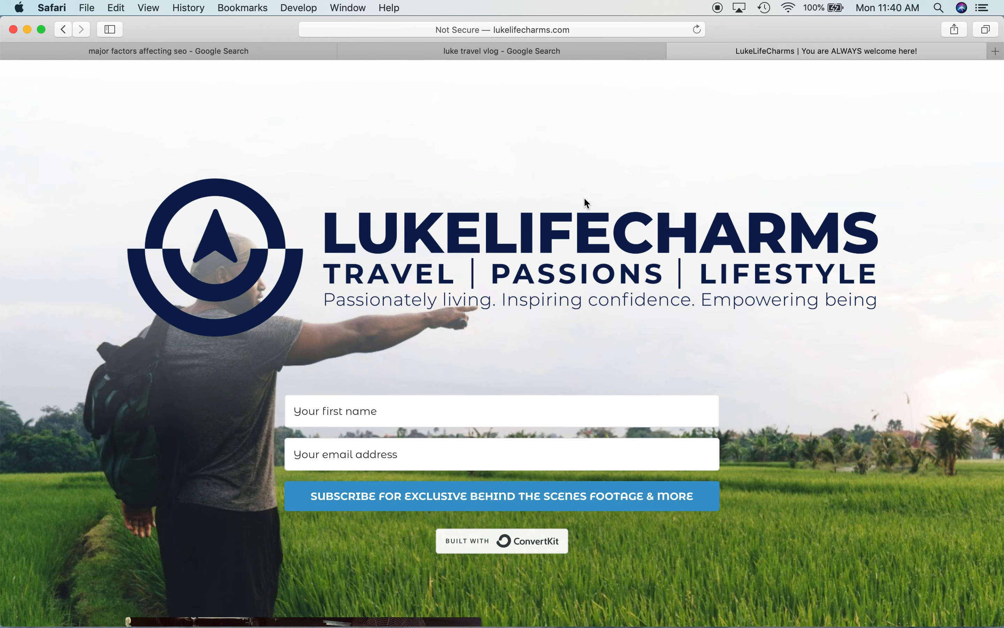
{"action": "scroll", "coordinate": [585, 199], "scroll_direction": "down", "scroll_amount": 10}
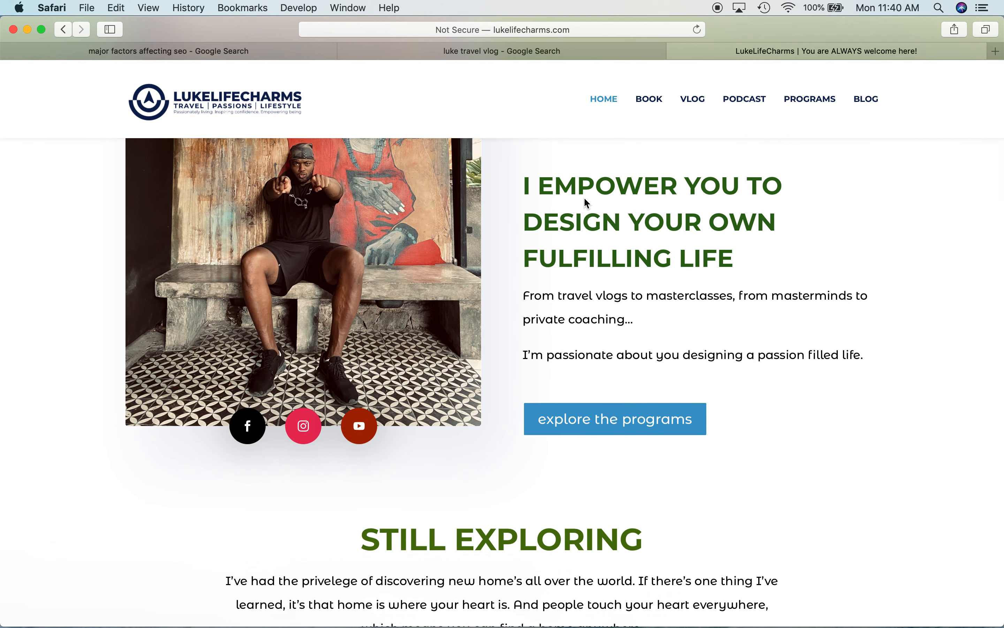
{"action": "scroll", "coordinate": [583, 197], "scroll_direction": "down", "scroll_amount": 3}
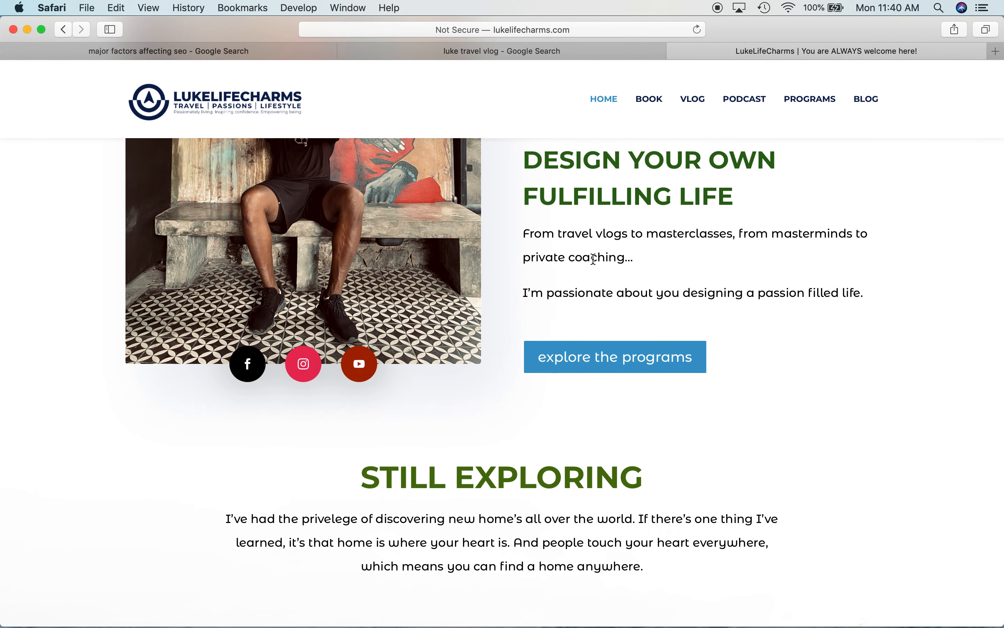
{"action": "scroll", "coordinate": [598, 349], "scroll_direction": "up", "scroll_amount": 5}
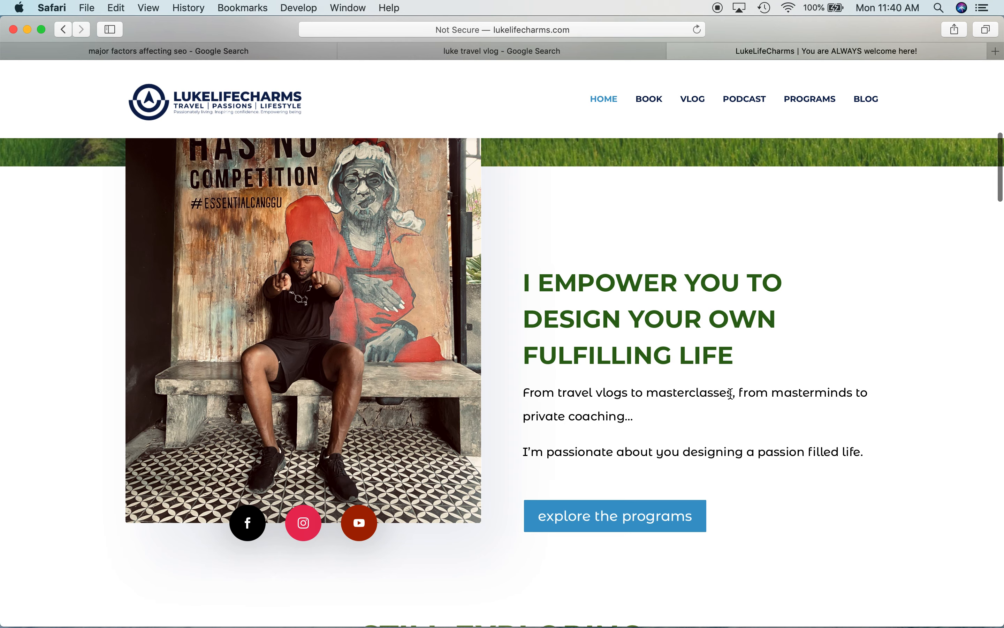
{"action": "scroll", "coordinate": [728, 394], "scroll_direction": "down", "scroll_amount": 2}
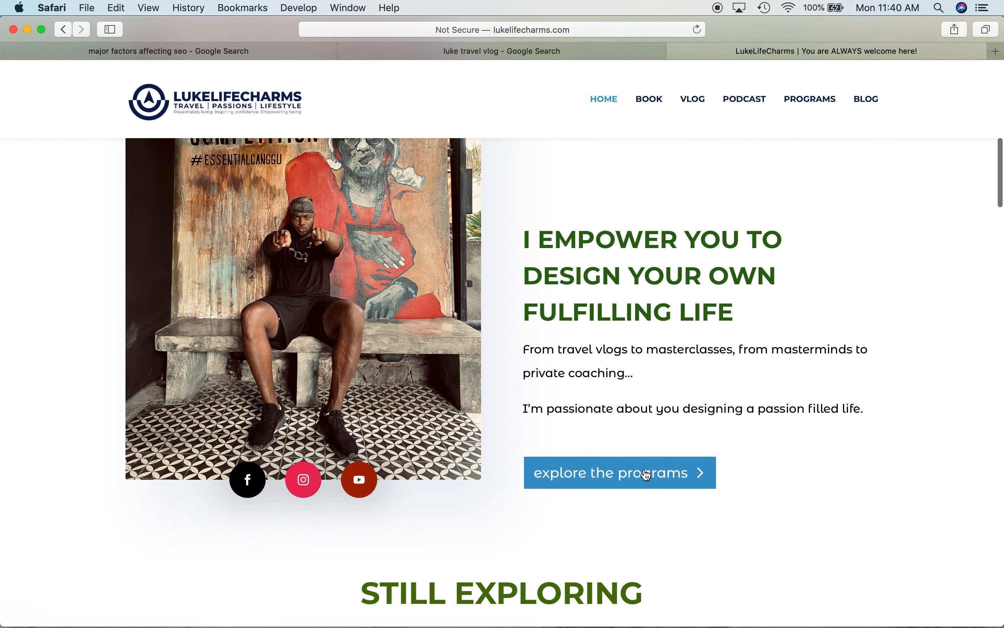
{"action": "scroll", "coordinate": [753, 340], "scroll_direction": "down", "scroll_amount": 3}
{"action": "scroll", "coordinate": [751, 335], "scroll_direction": "down", "scroll_amount": 2}
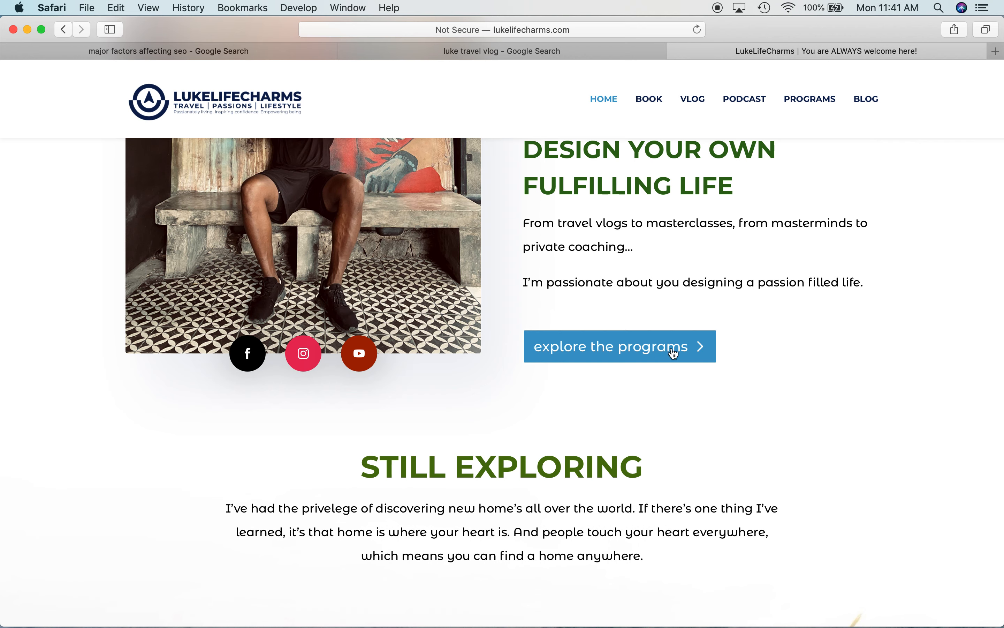
Examine the "Still Exploring" section, covering its intro text, the countries, cities, subscribers and vlogs counters, and the background photo.
{"action": "scroll", "coordinate": [775, 353], "scroll_direction": "down", "scroll_amount": 3}
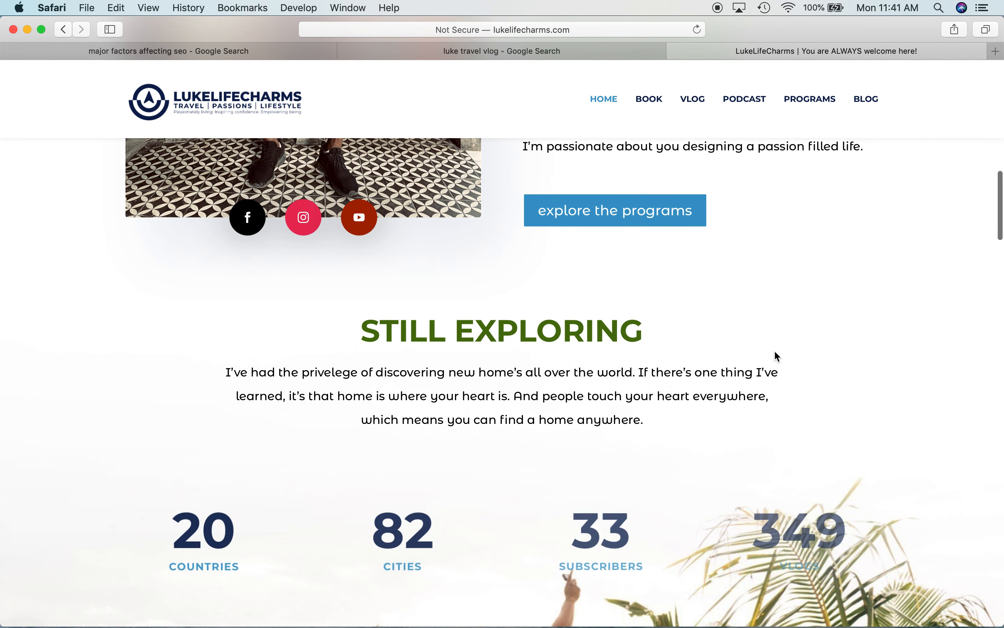
{"action": "scroll", "coordinate": [774, 351], "scroll_direction": "down", "scroll_amount": 3}
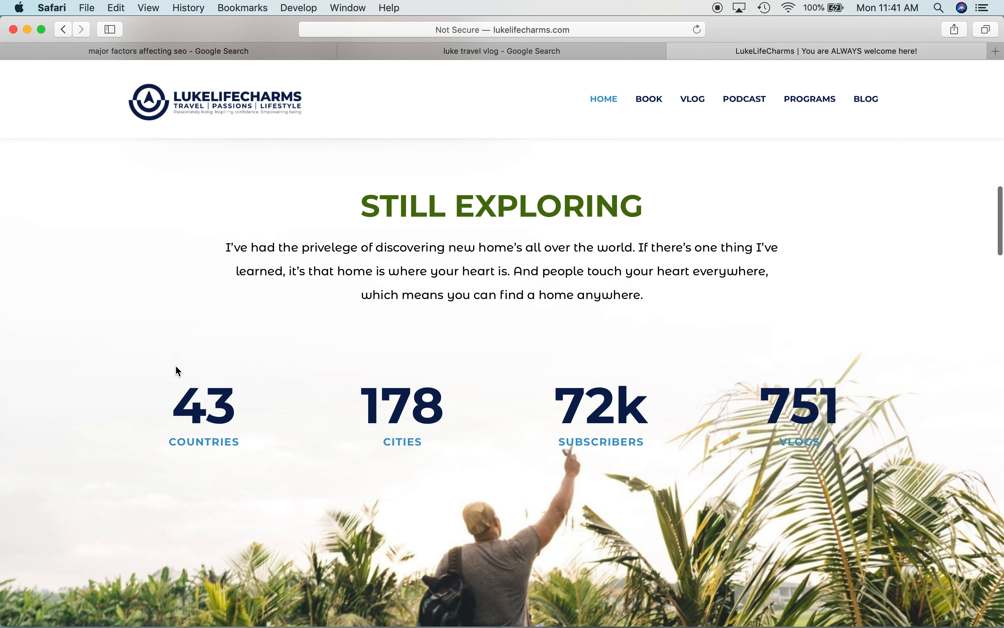
{"action": "scroll", "coordinate": [173, 371], "scroll_direction": "down", "scroll_amount": 1}
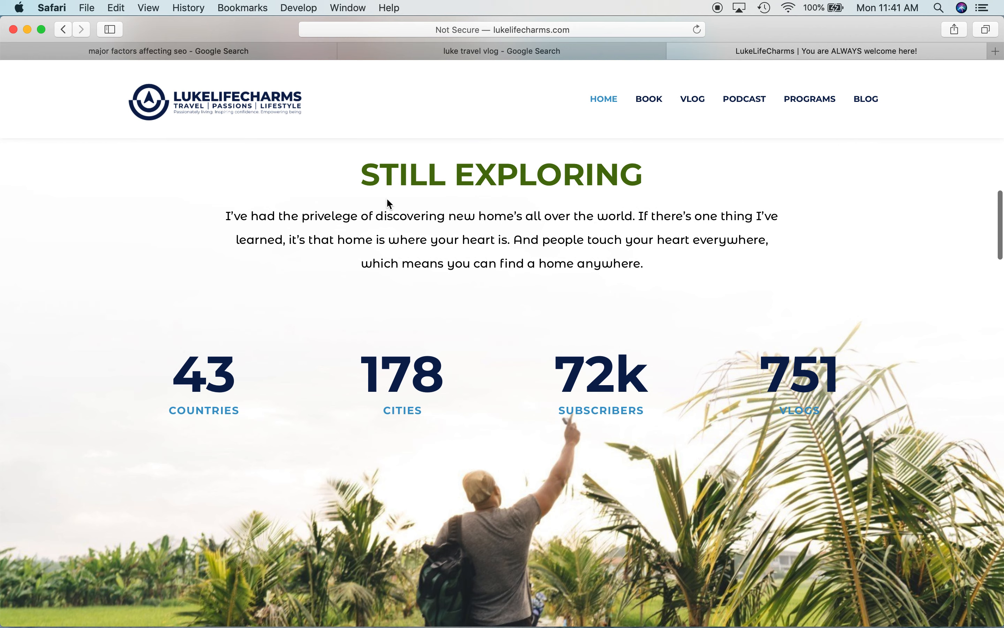
{"action": "scroll", "coordinate": [291, 311], "scroll_direction": "down", "scroll_amount": 5}
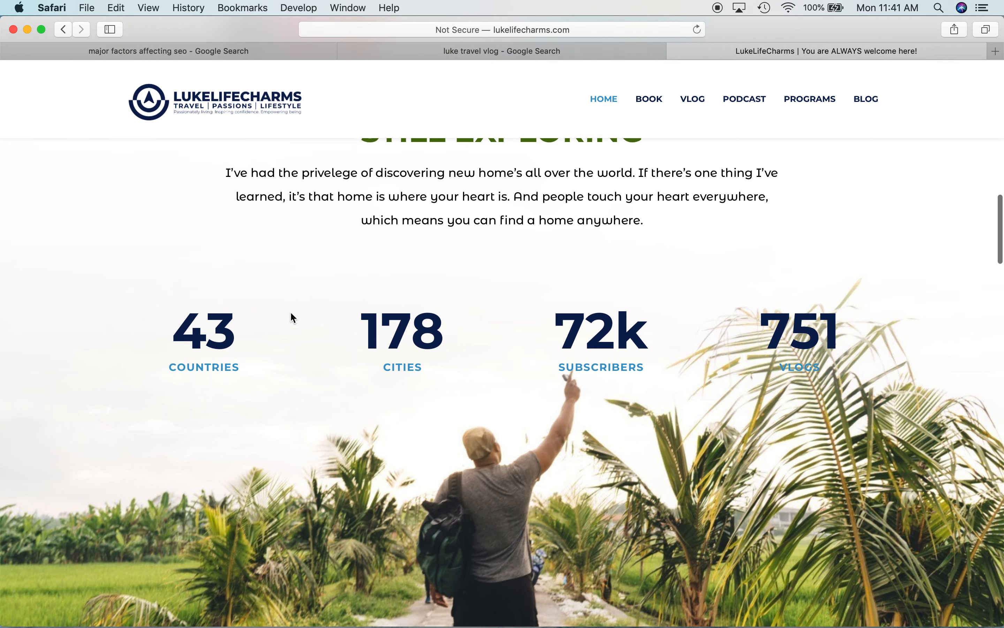
{"action": "scroll", "coordinate": [293, 318], "scroll_direction": "down", "scroll_amount": 5}
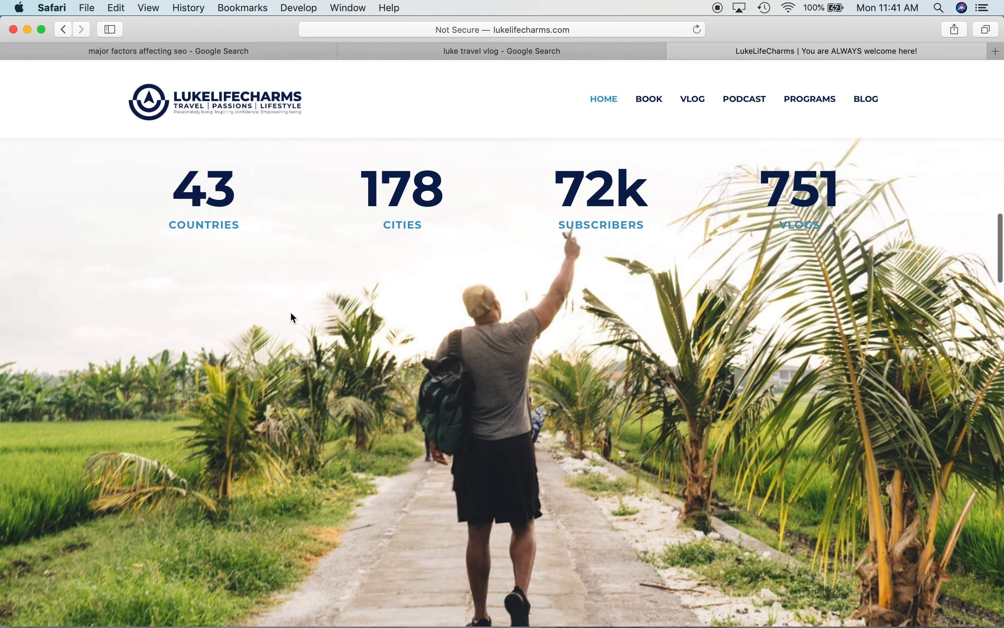
{"action": "scroll", "coordinate": [291, 317], "scroll_direction": "down", "scroll_amount": 5}
{"action": "scroll", "coordinate": [290, 317], "scroll_direction": "up", "scroll_amount": 8}
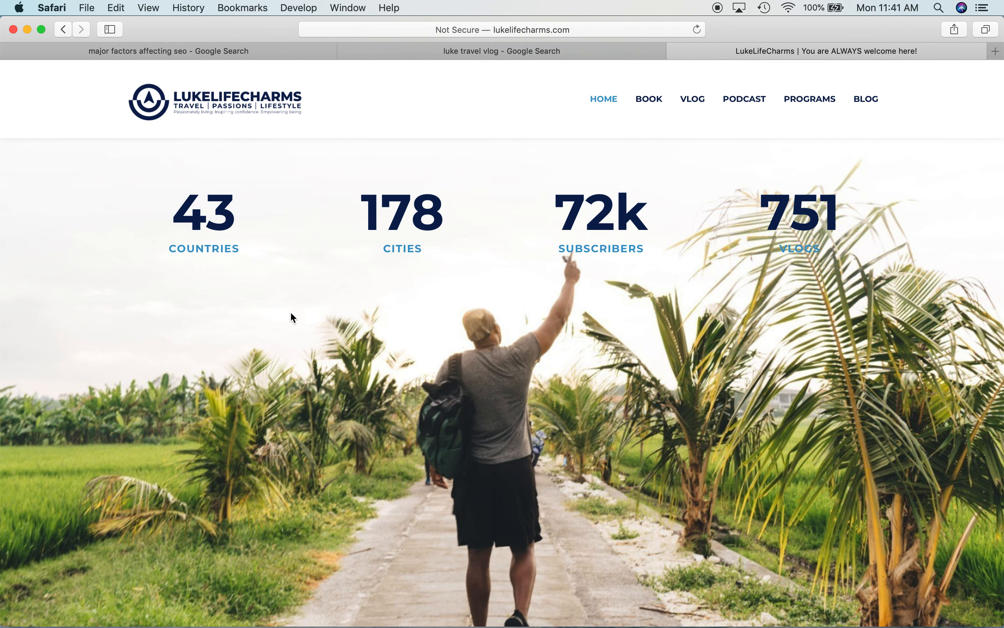
{"action": "scroll", "coordinate": [291, 316], "scroll_direction": "down", "scroll_amount": 5}
{"action": "scroll", "coordinate": [292, 316], "scroll_direction": "up", "scroll_amount": 2}
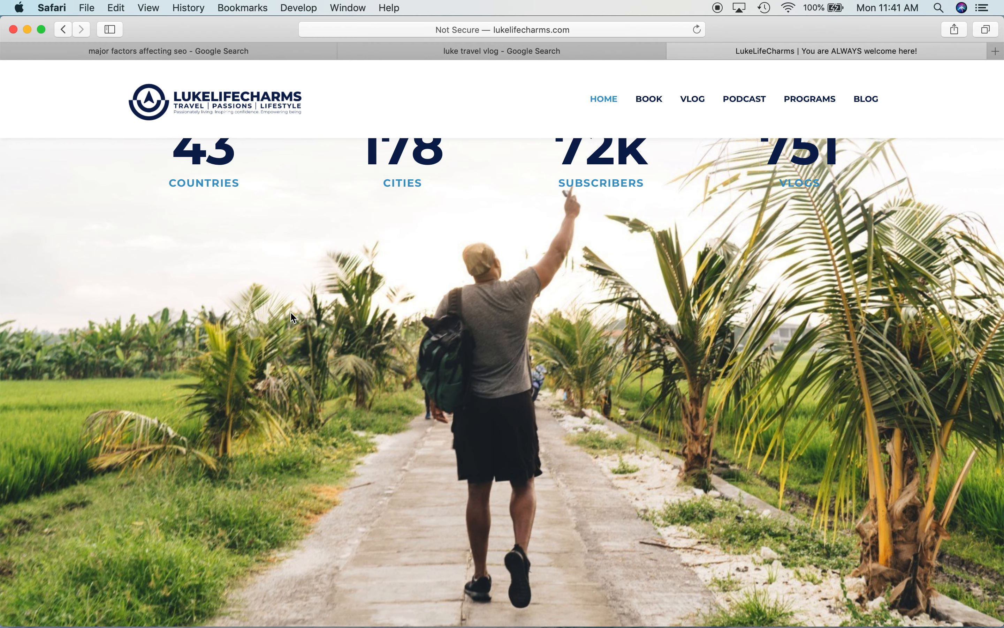
{"action": "scroll", "coordinate": [293, 317], "scroll_direction": "up", "scroll_amount": 4}
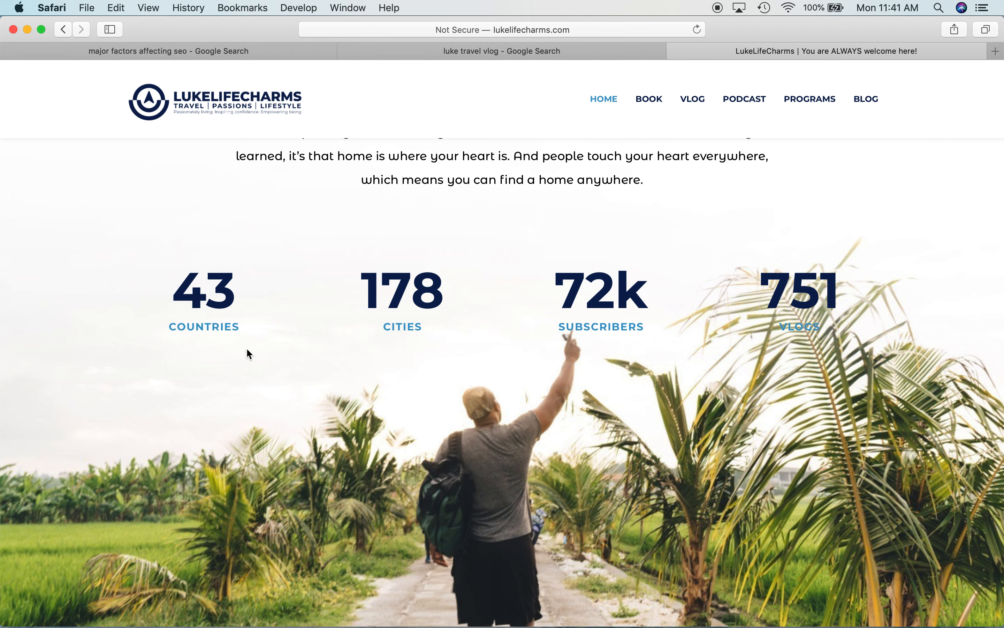
{"action": "scroll", "coordinate": [247, 350], "scroll_direction": "up", "scroll_amount": 5}
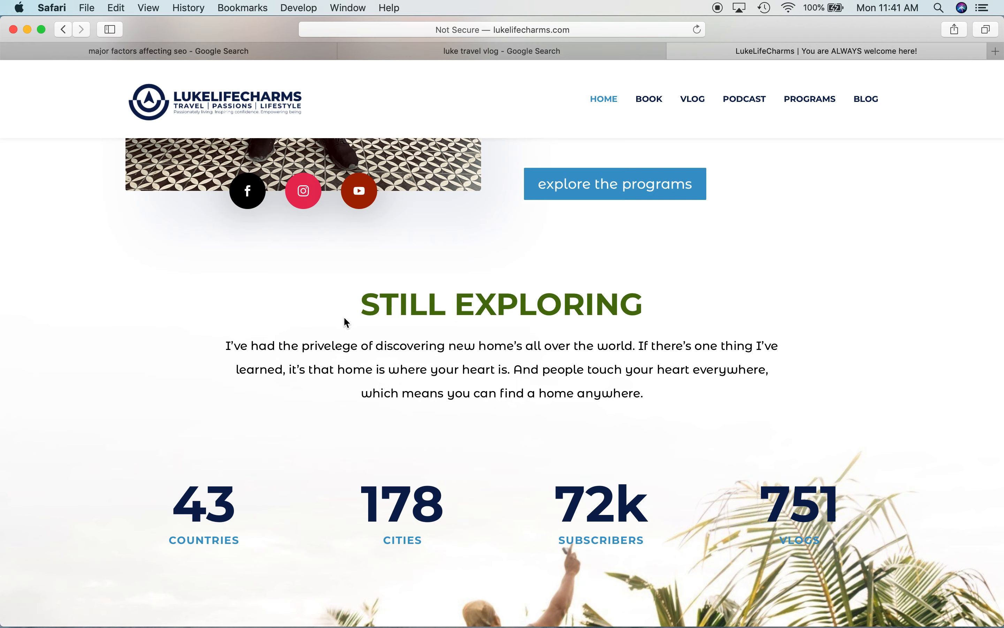
{"action": "scroll", "coordinate": [589, 350], "scroll_direction": "down", "scroll_amount": 4}
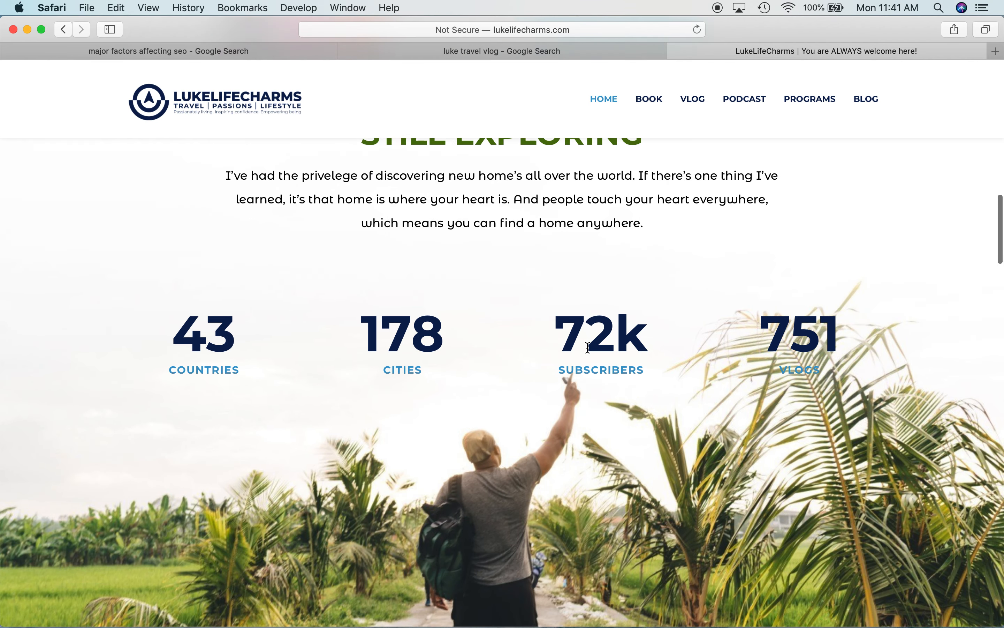
Compare the "I Empower You to Design Your Own Fulfilling Life" block and its photo with the "Still Exploring" section below.
{"action": "scroll", "coordinate": [588, 350], "scroll_direction": "up", "scroll_amount": 4}
{"action": "scroll", "coordinate": [588, 349], "scroll_direction": "up", "scroll_amount": 8}
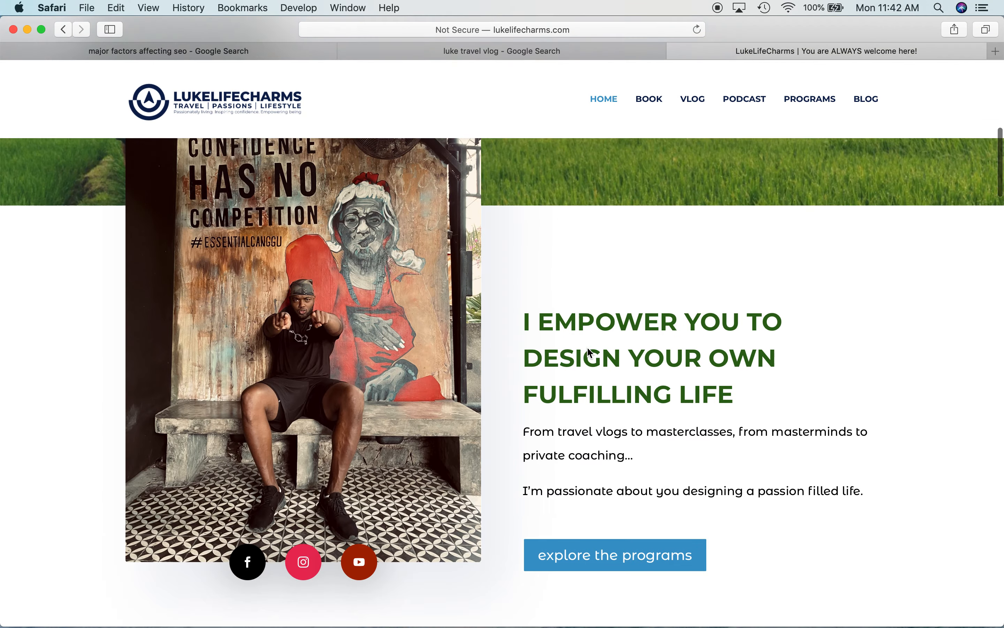
{"action": "scroll", "coordinate": [590, 352], "scroll_direction": "down", "scroll_amount": 1}
{"action": "scroll", "coordinate": [590, 352], "scroll_direction": "up", "scroll_amount": 3}
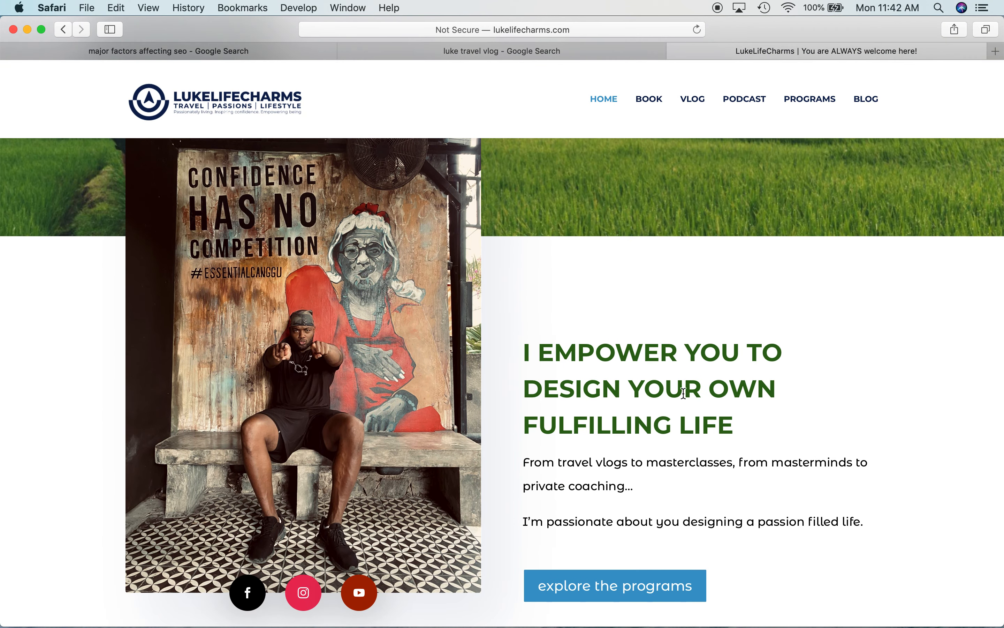
{"action": "scroll", "coordinate": [727, 546], "scroll_direction": "down", "scroll_amount": 3}
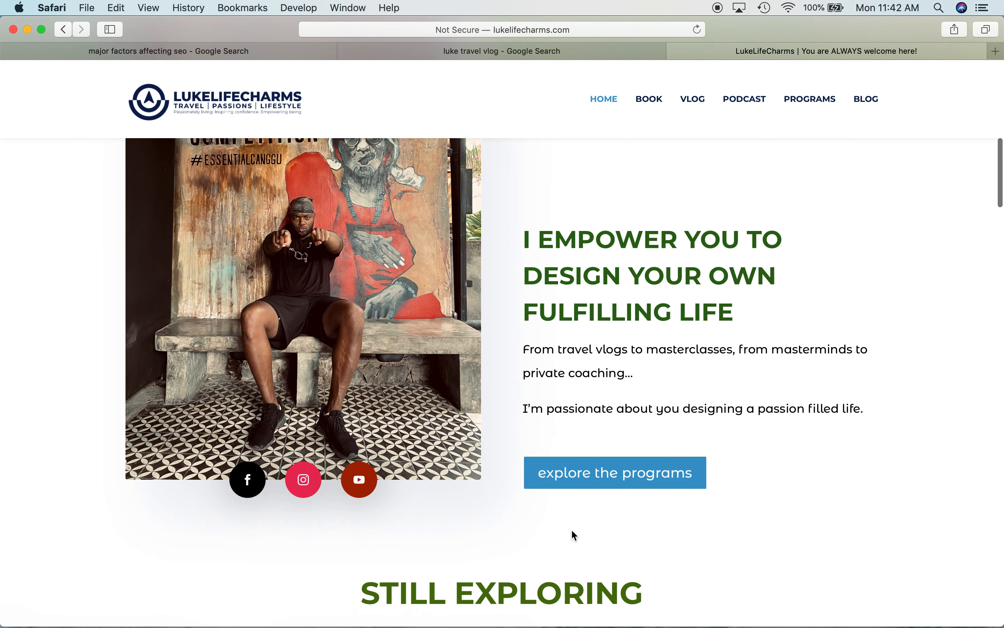
{"action": "scroll", "coordinate": [571, 529], "scroll_direction": "down", "scroll_amount": 3}
{"action": "scroll", "coordinate": [572, 529], "scroll_direction": "down", "scroll_amount": 10}
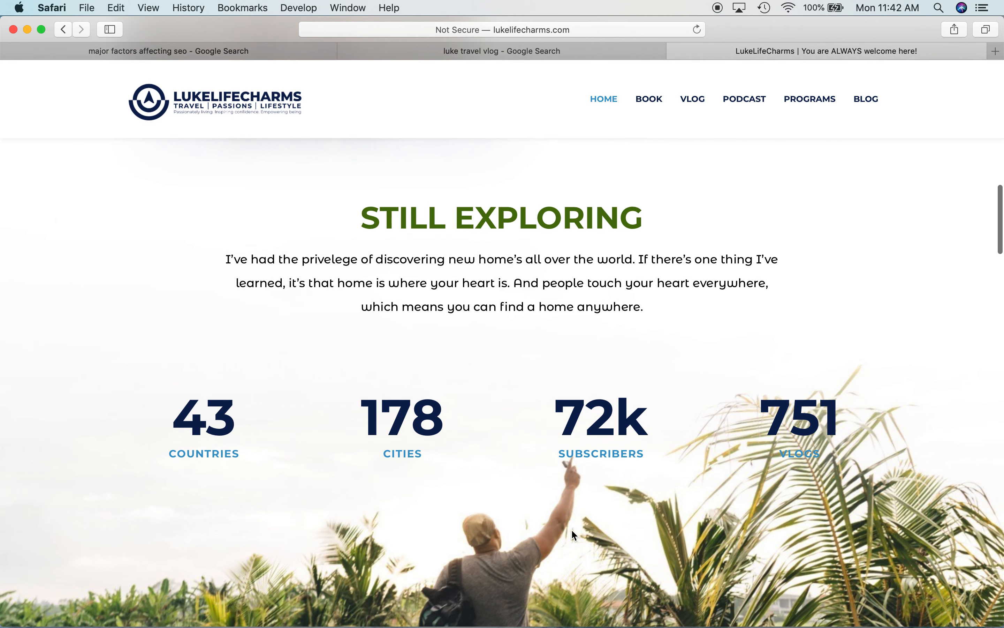
{"action": "scroll", "coordinate": [574, 536], "scroll_direction": "up", "scroll_amount": 13}
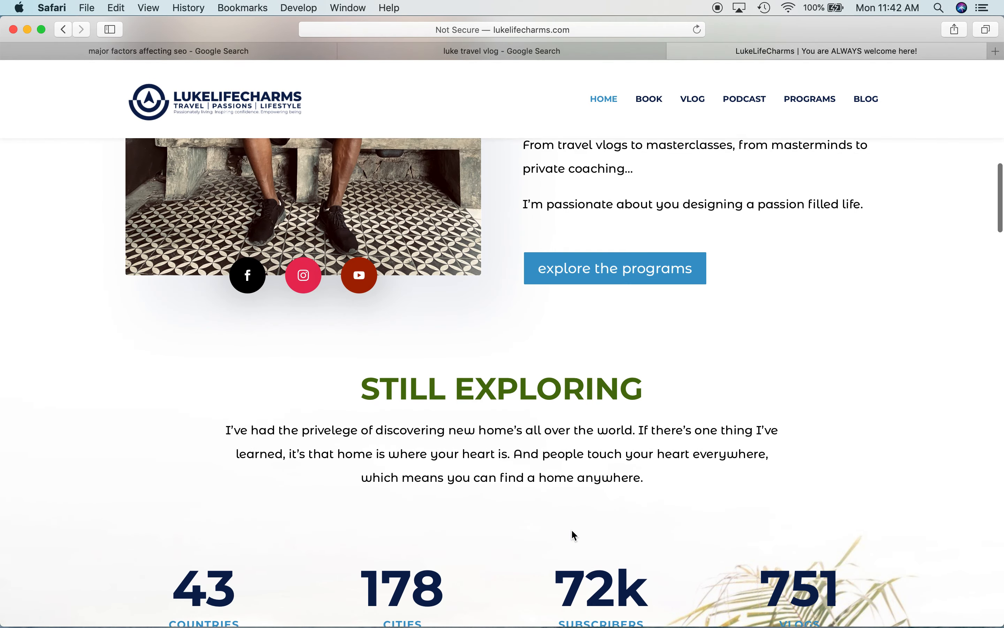
{"action": "scroll", "coordinate": [654, 286], "scroll_direction": "down", "scroll_amount": 13}
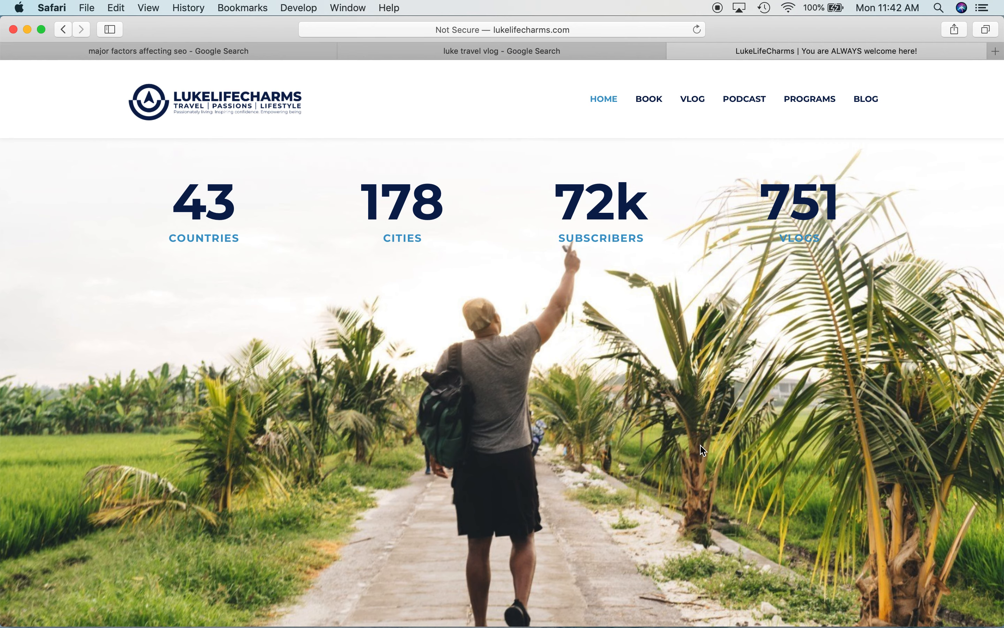
Examine the full-width backpacker photo behind the "Still Exploring" counters, checking several spots for an image title.
{"action": "scroll", "coordinate": [703, 450], "scroll_direction": "down", "scroll_amount": 5}
{"action": "scroll", "coordinate": [702, 450], "scroll_direction": "up", "scroll_amount": 3}
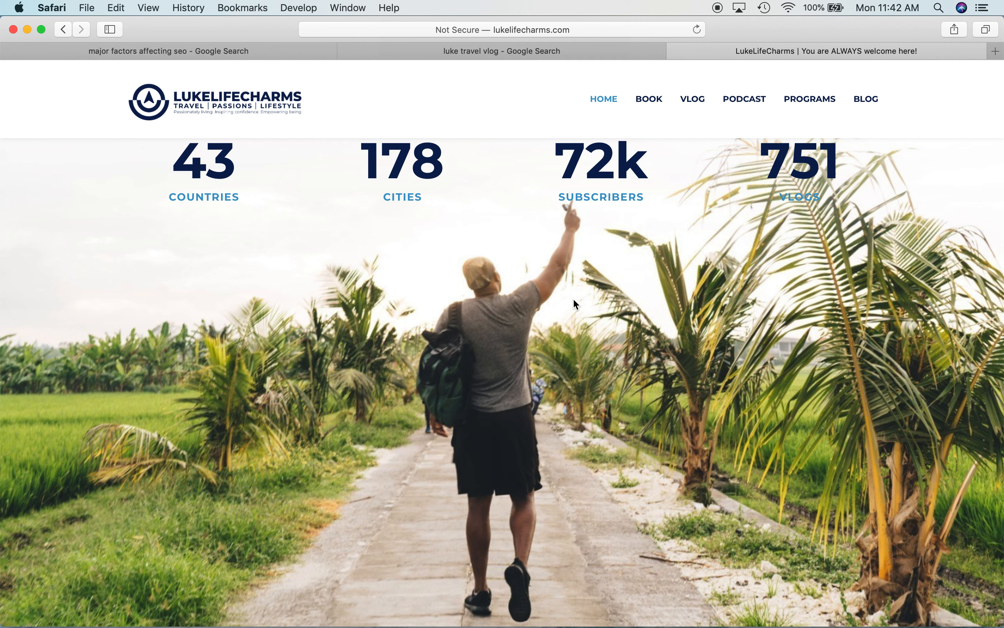
{"action": "scroll", "coordinate": [574, 300], "scroll_direction": "down", "scroll_amount": 5}
{"action": "scroll", "coordinate": [574, 300], "scroll_direction": "up", "scroll_amount": 3}
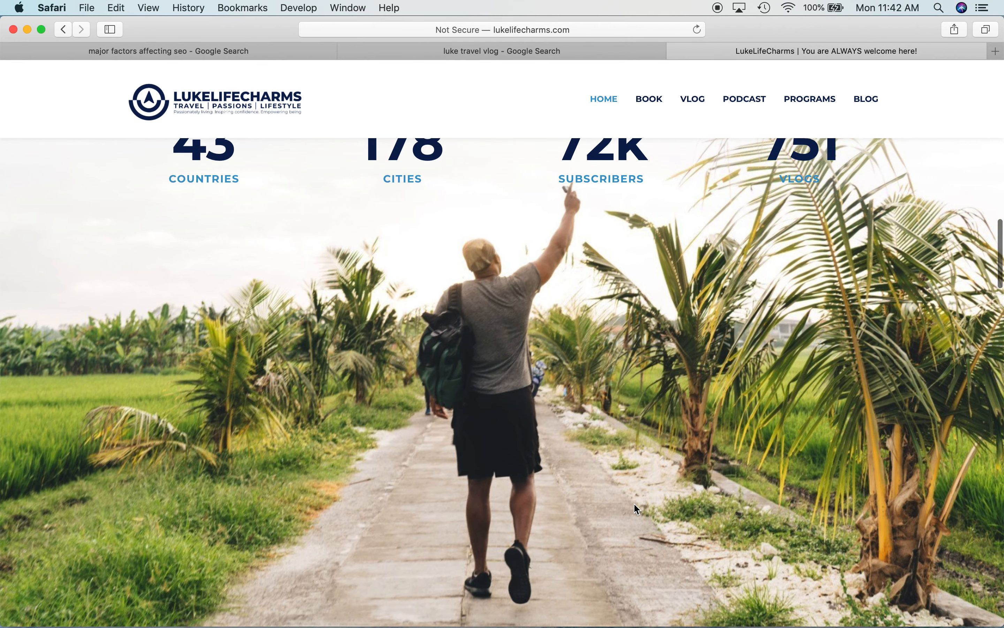
{"action": "left_click", "coordinate": [684, 457]}
{"action": "scroll", "coordinate": [661, 450], "scroll_direction": "down", "scroll_amount": 3}
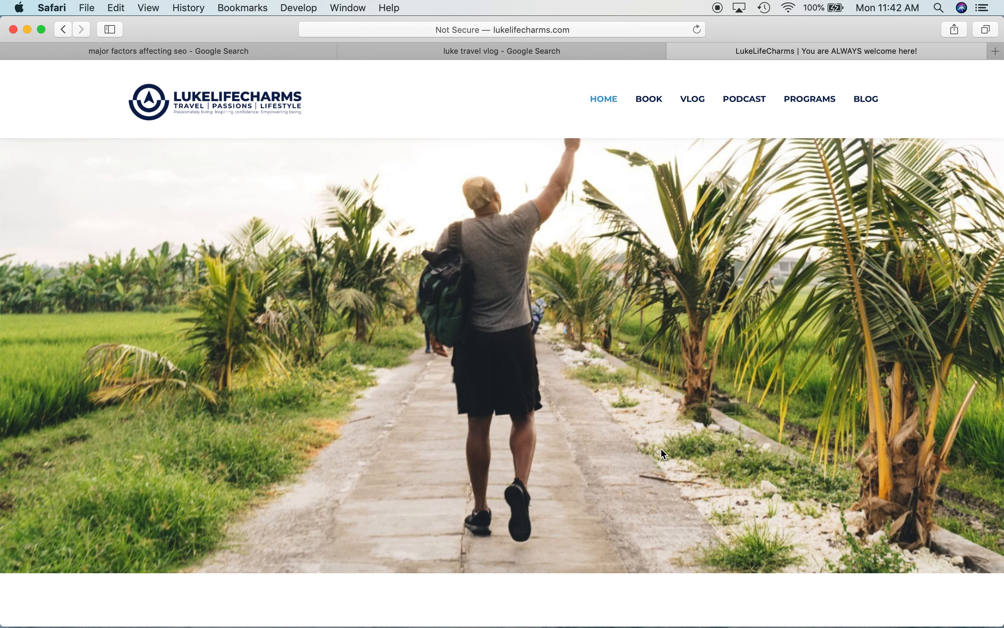
{"action": "scroll", "coordinate": [418, 335], "scroll_direction": "up", "scroll_amount": 1}
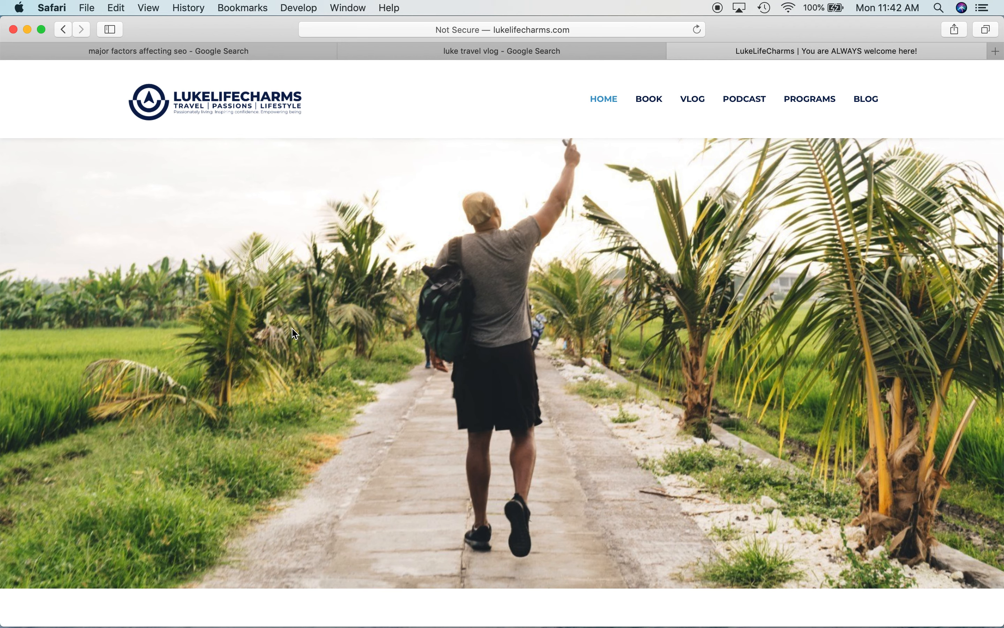
{"action": "scroll", "coordinate": [446, 348], "scroll_direction": "up", "scroll_amount": 2}
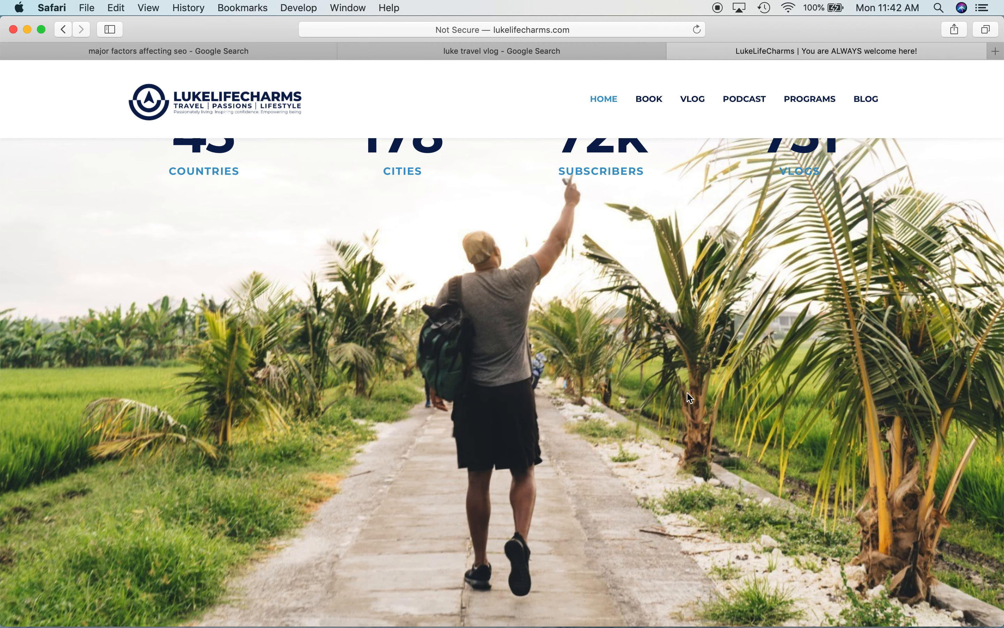
Check the tooltip of the "Confidence Has No Competition" photo and compare it with the full-width backpacker photo.
{"action": "scroll", "coordinate": [602, 330], "scroll_direction": "up", "scroll_amount": 10}
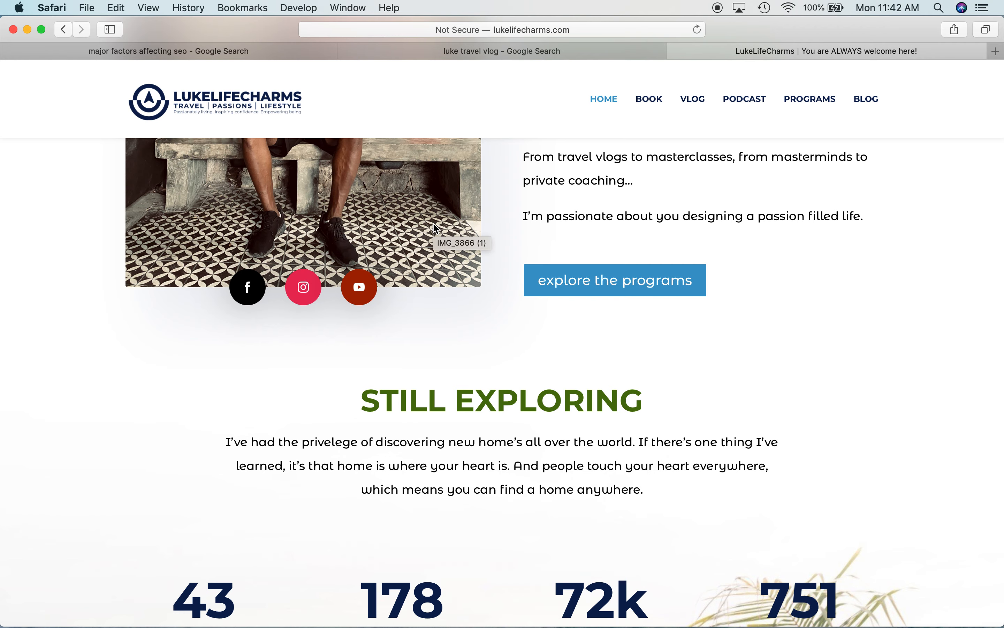
{"action": "scroll", "coordinate": [487, 455], "scroll_direction": "down", "scroll_amount": 15}
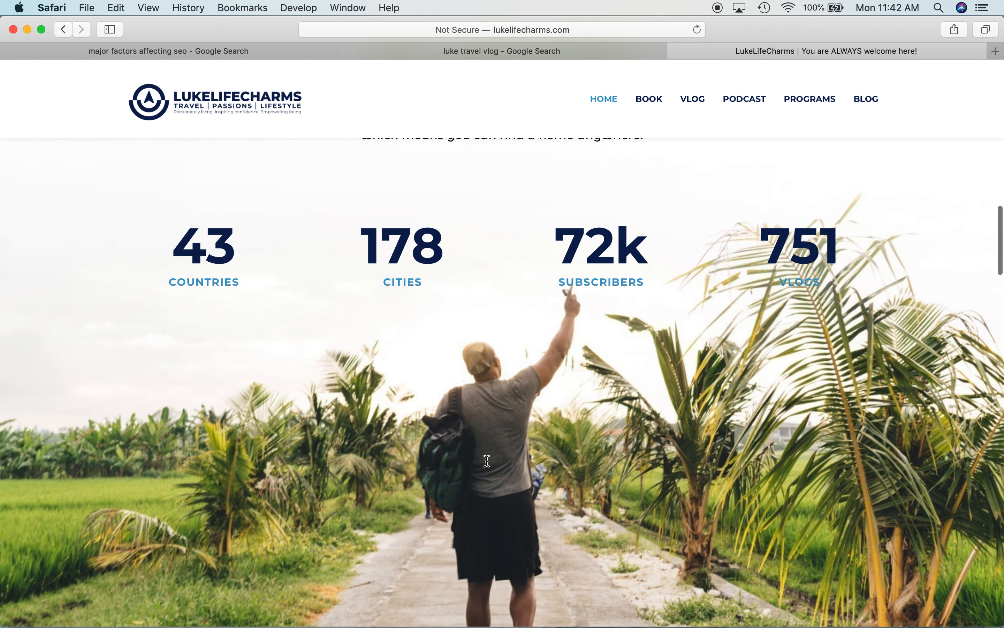
{"action": "scroll", "coordinate": [575, 267], "scroll_direction": "up", "scroll_amount": 3}
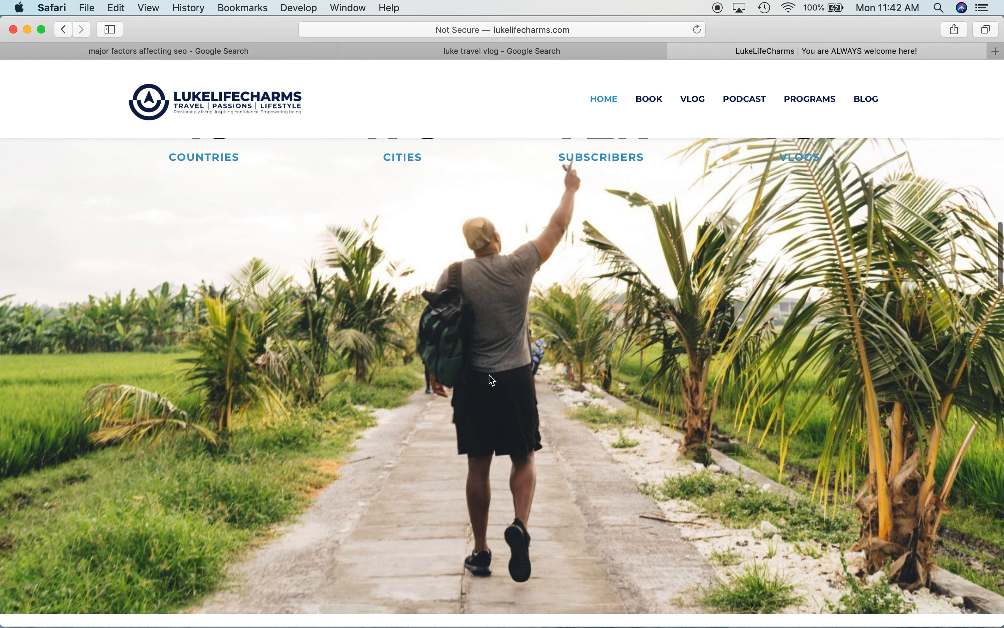
{"action": "scroll", "coordinate": [492, 380], "scroll_direction": "up", "scroll_amount": 1}
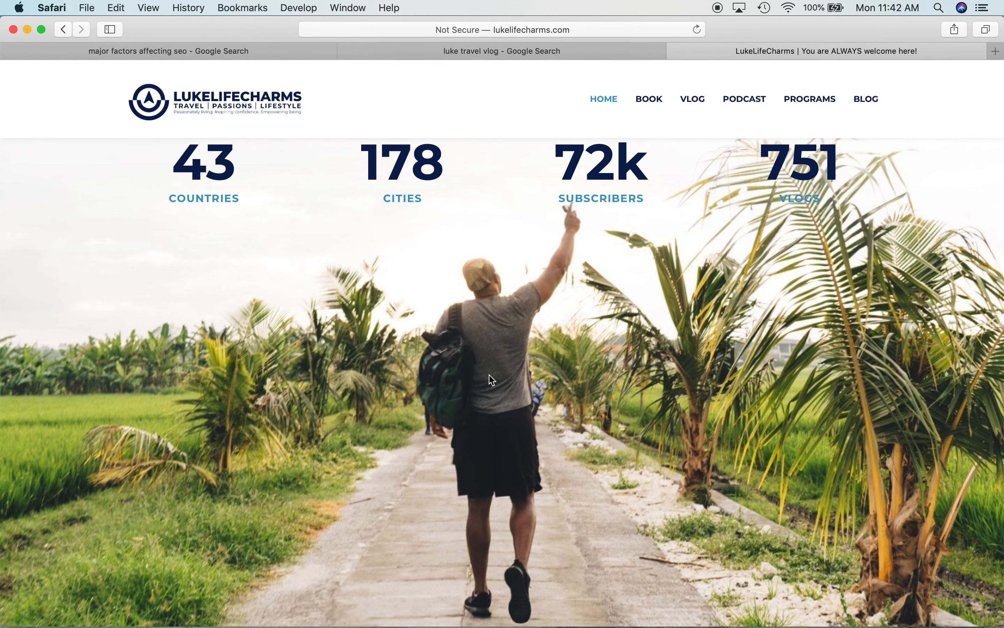
{"action": "scroll", "coordinate": [491, 380], "scroll_direction": "down", "scroll_amount": 3}
{"action": "scroll", "coordinate": [492, 380], "scroll_direction": "down", "scroll_amount": 1}
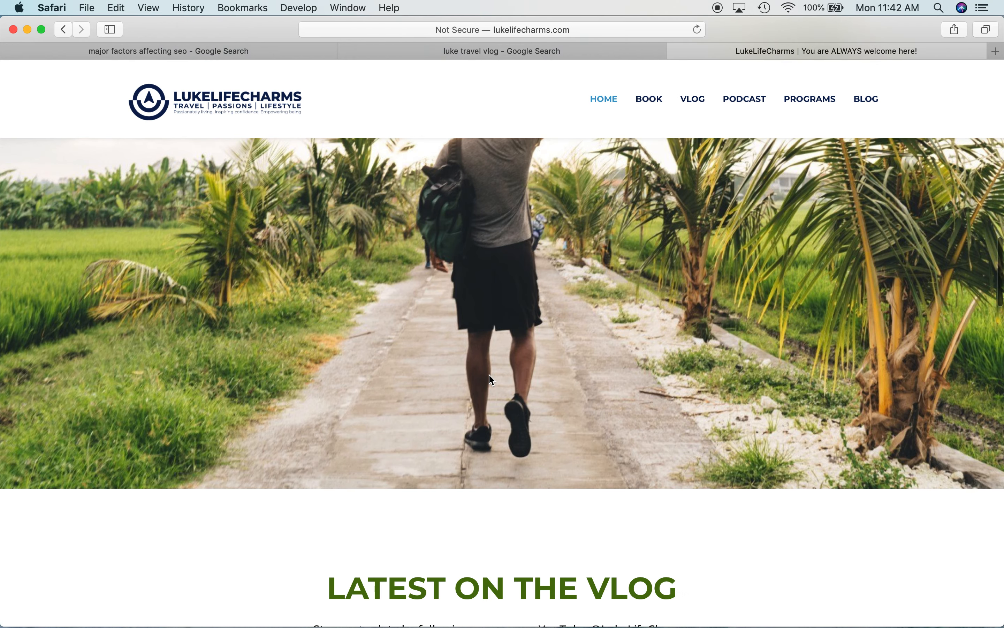
Examine the "Latest on the Vlog" section, including its heading, YouTube text, channel link and three embedded videos.
{"action": "scroll", "coordinate": [491, 379], "scroll_direction": "down", "scroll_amount": 4}
{"action": "scroll", "coordinate": [491, 380], "scroll_direction": "down", "scroll_amount": 3}
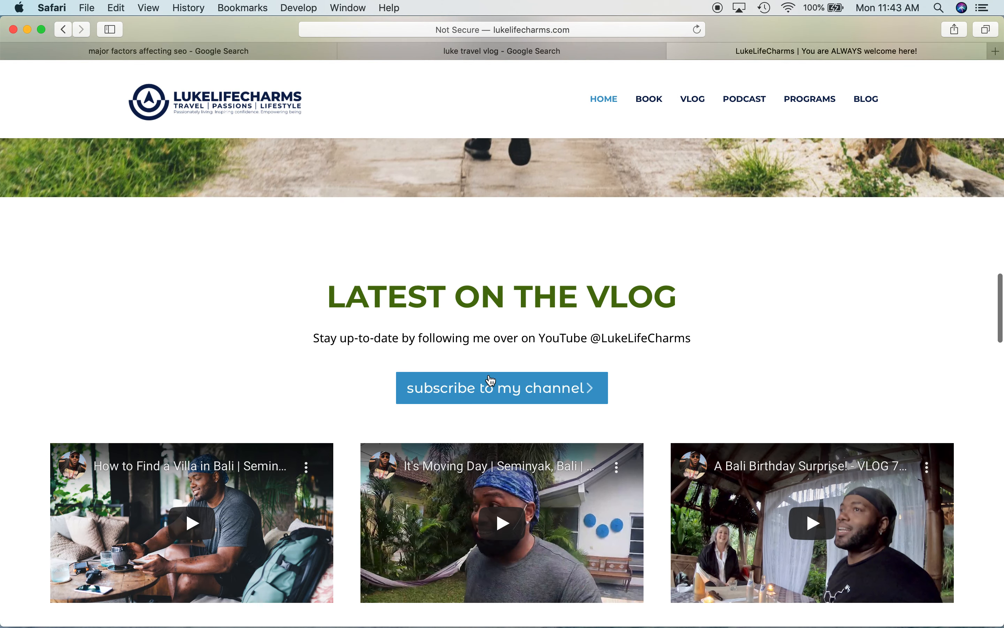
{"action": "scroll", "coordinate": [663, 414], "scroll_direction": "down", "scroll_amount": 1}
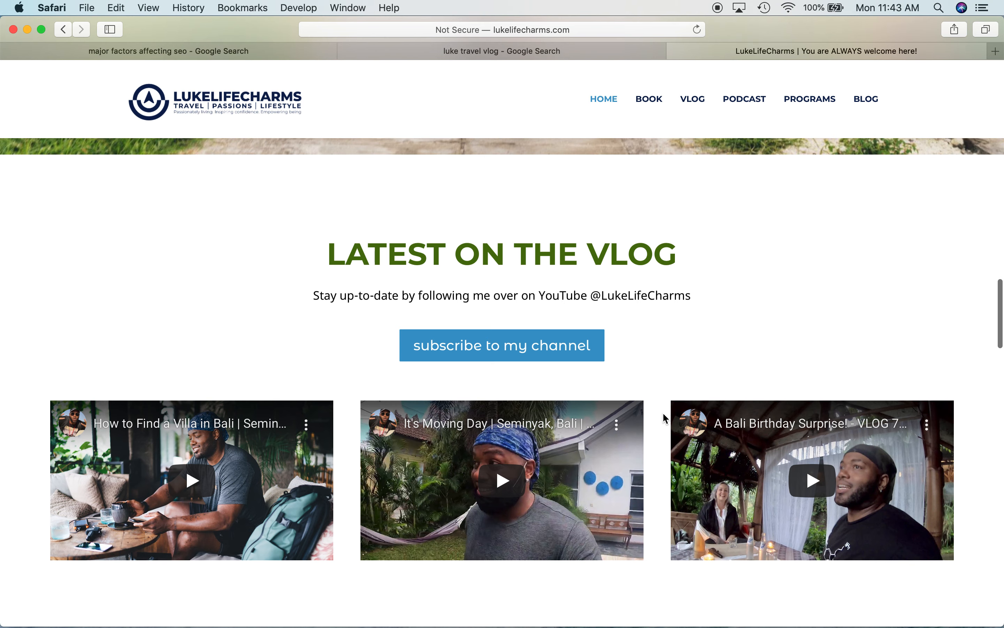
{"action": "scroll", "coordinate": [662, 412], "scroll_direction": "down", "scroll_amount": 2}
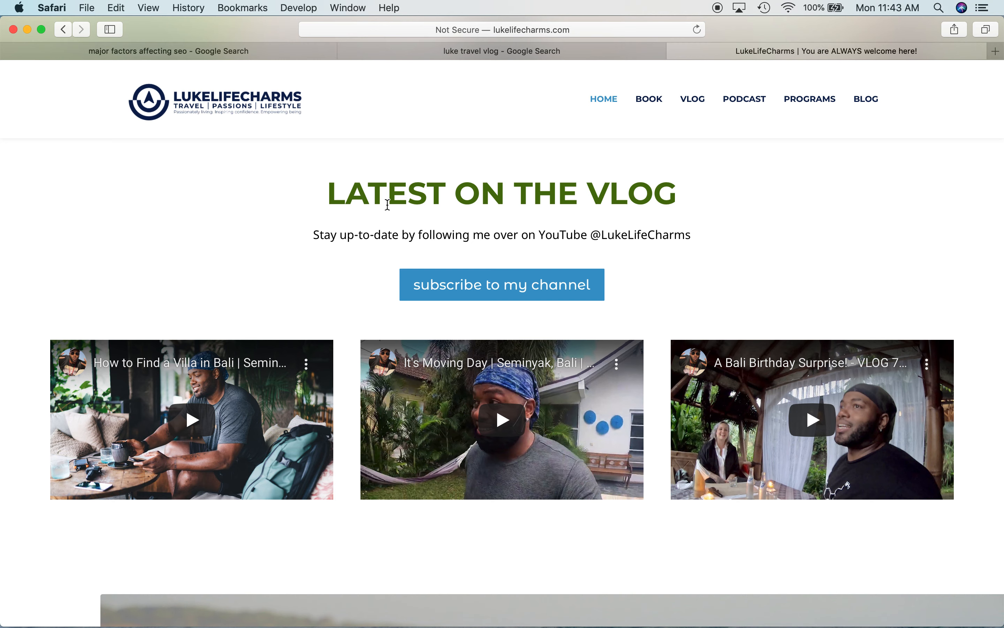
{"action": "scroll", "coordinate": [387, 204], "scroll_direction": "down", "scroll_amount": 1}
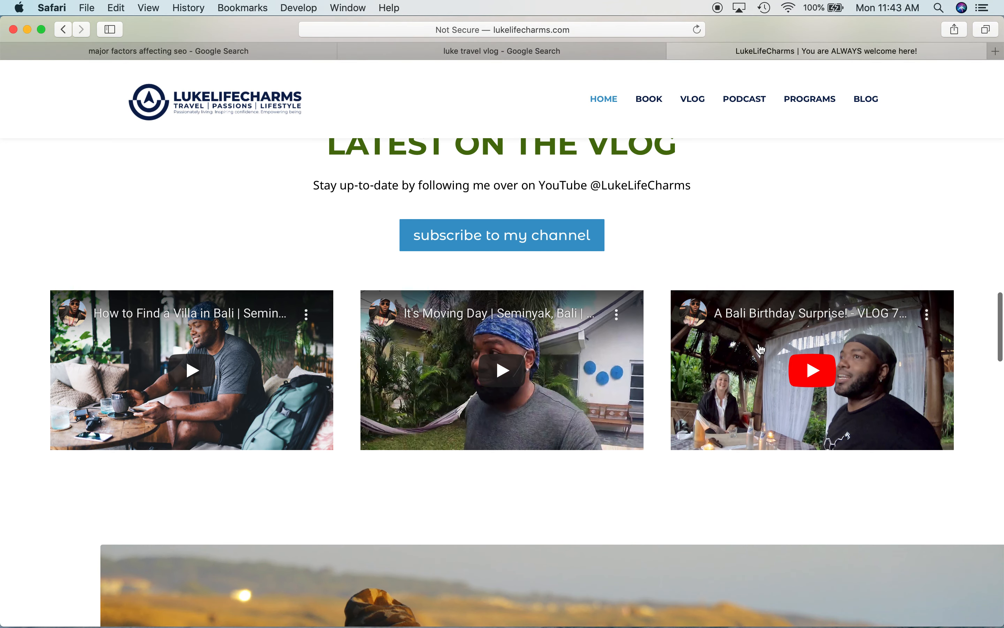
{"action": "scroll", "coordinate": [656, 361], "scroll_direction": "down", "scroll_amount": 2}
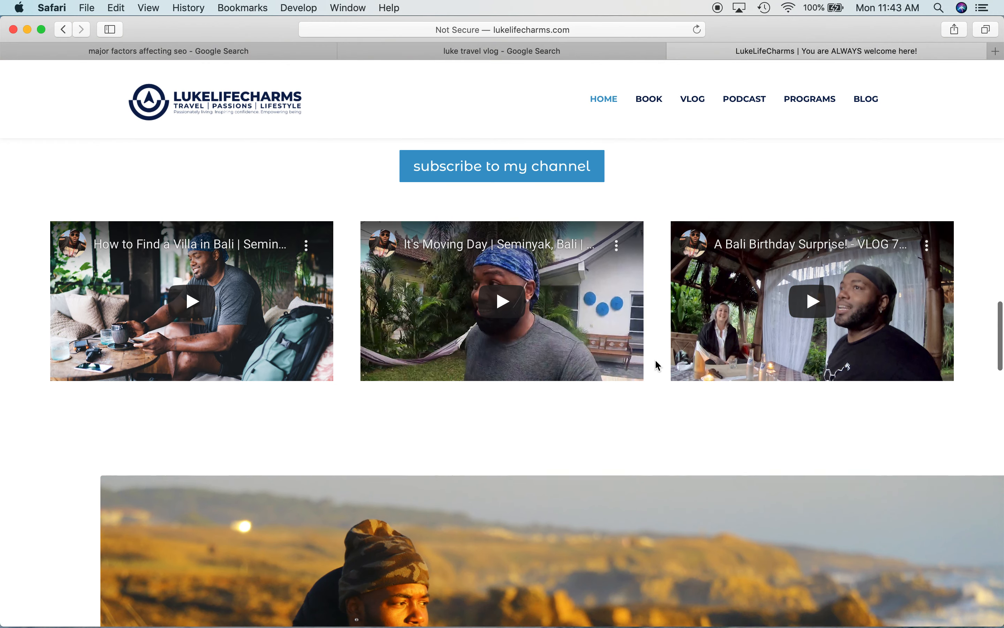
{"action": "scroll", "coordinate": [656, 361], "scroll_direction": "up", "scroll_amount": 2}
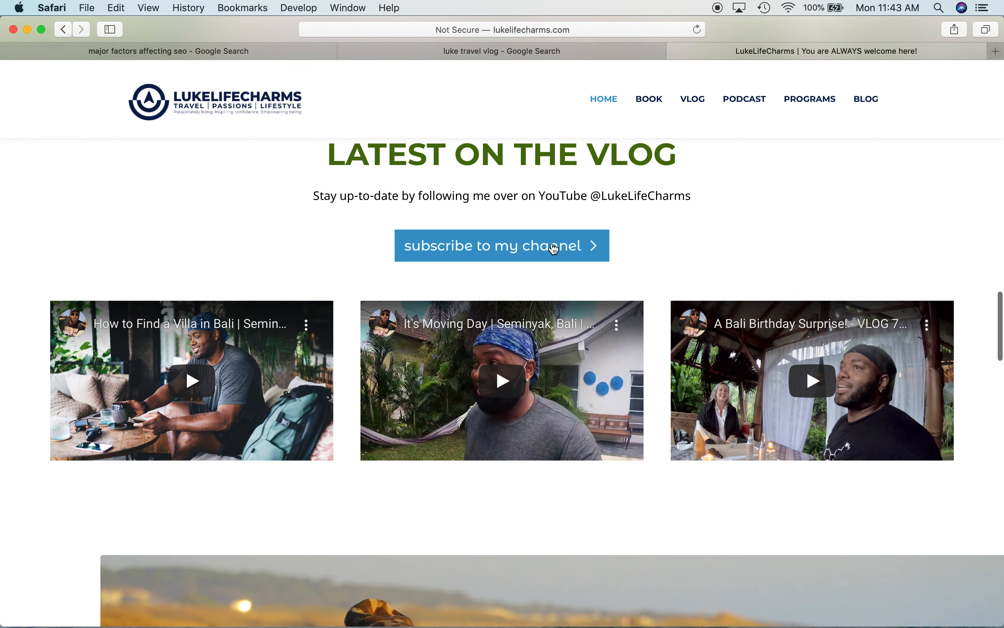
Test the "subscribe to my channel" link, look over the LukeLifeCharms YouTube channel's uploads and return to the homepage.
{"action": "left_click", "coordinate": [553, 248]}
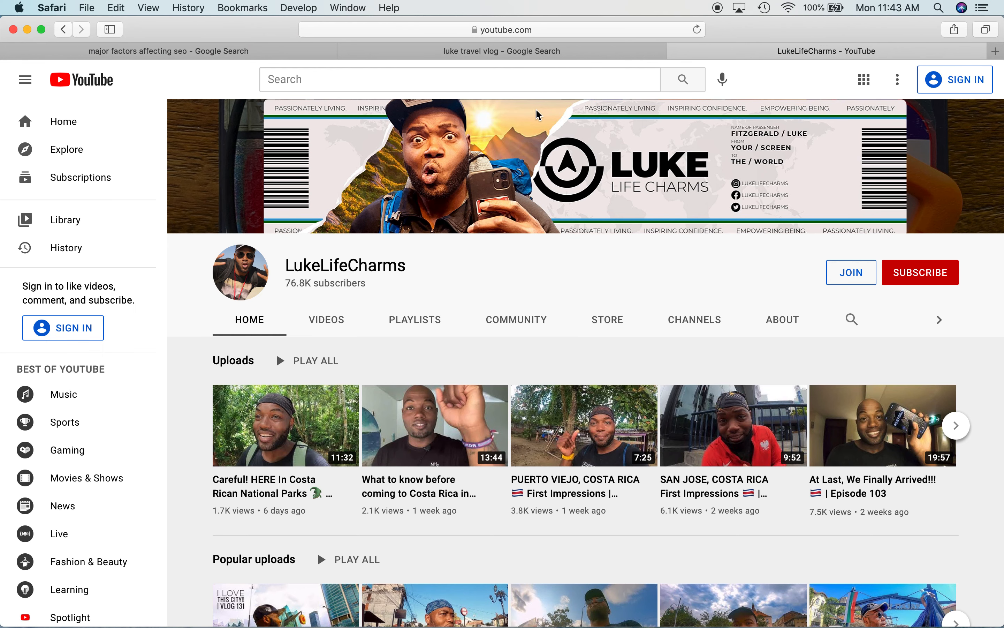
{"action": "scroll", "coordinate": [404, 419], "scroll_direction": "down", "scroll_amount": 5}
{"action": "scroll", "coordinate": [405, 419], "scroll_direction": "up", "scroll_amount": 2}
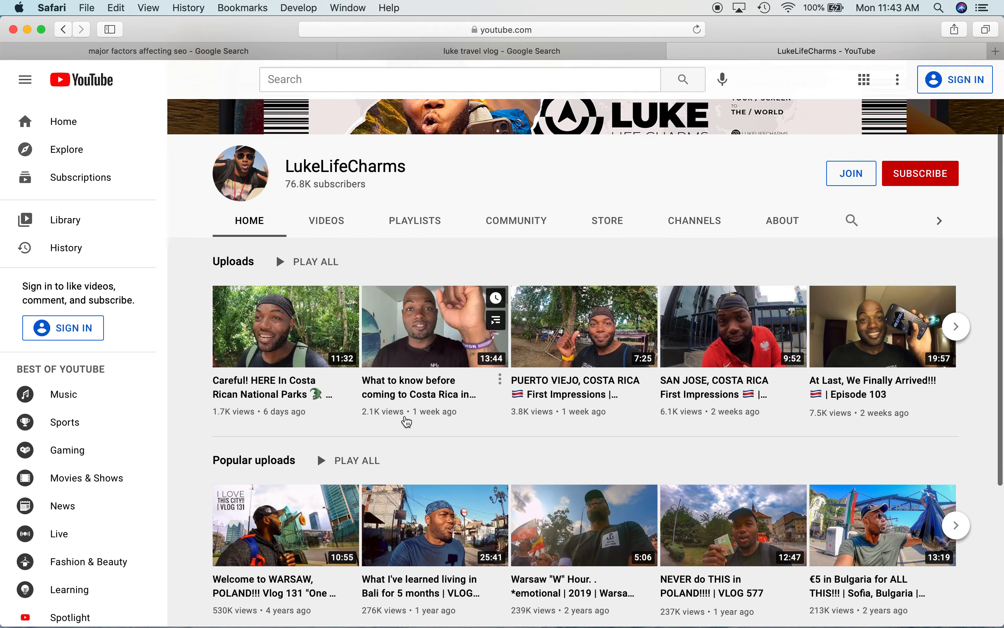
{"action": "scroll", "coordinate": [406, 421], "scroll_direction": "left", "scroll_amount": 5}
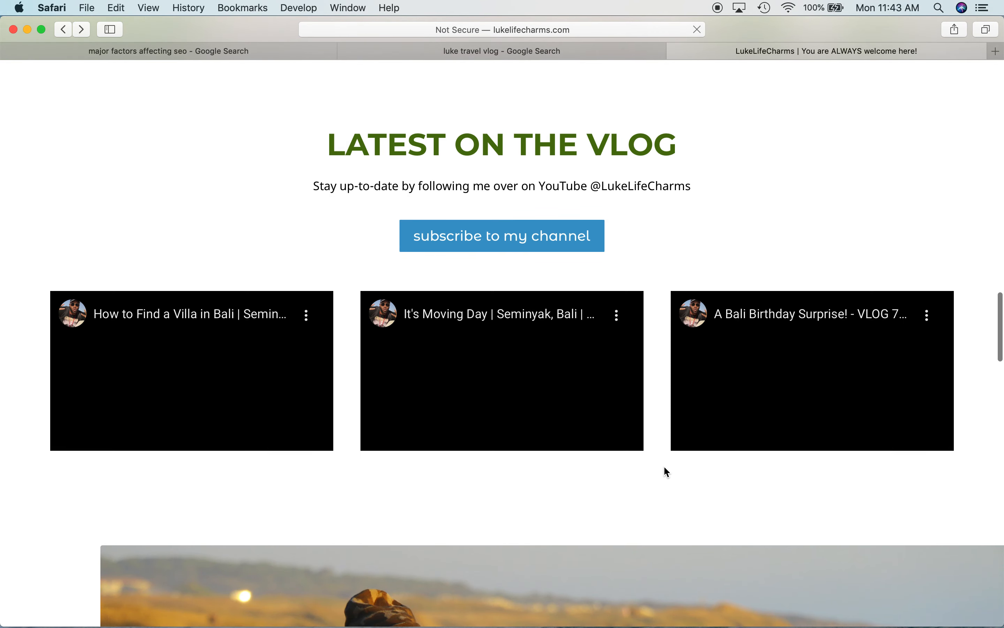
Examine the large coastal photo below the vlog section, checking its image title tooltip at several spots.
{"action": "scroll", "coordinate": [663, 465], "scroll_direction": "down", "scroll_amount": 8}
{"action": "scroll", "coordinate": [666, 471], "scroll_direction": "down", "scroll_amount": 4}
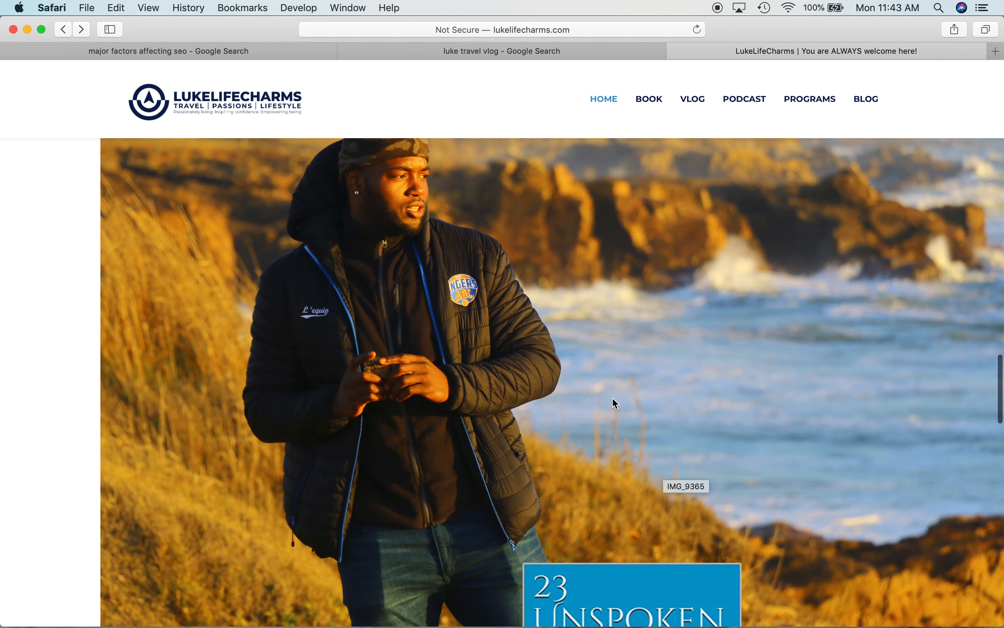
{"action": "scroll", "coordinate": [520, 360], "scroll_direction": "down", "scroll_amount": 3}
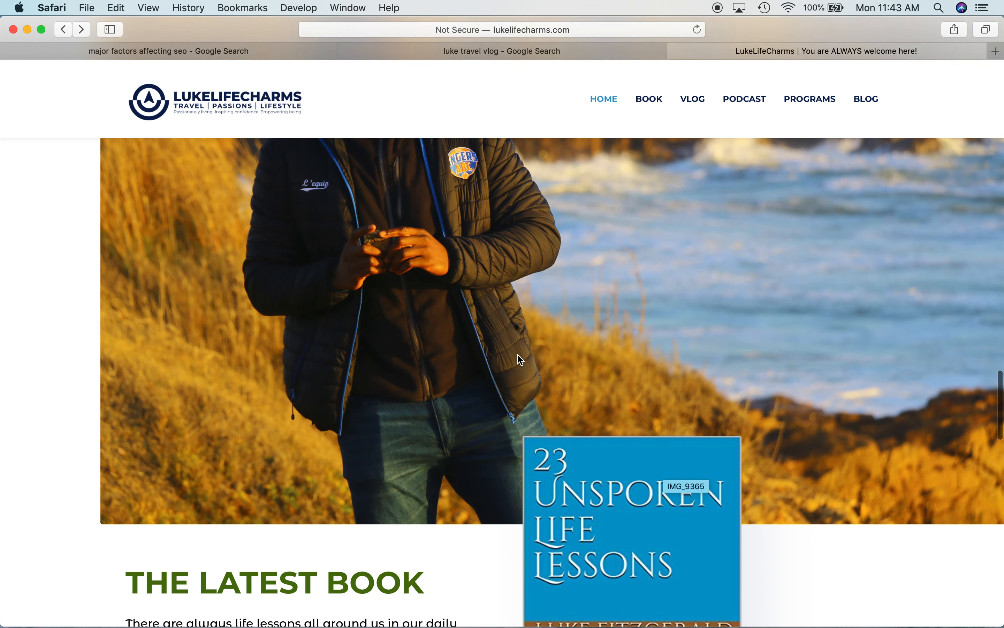
{"action": "scroll", "coordinate": [520, 359], "scroll_direction": "up", "scroll_amount": 3}
{"action": "scroll", "coordinate": [375, 261], "scroll_direction": "up", "scroll_amount": 3}
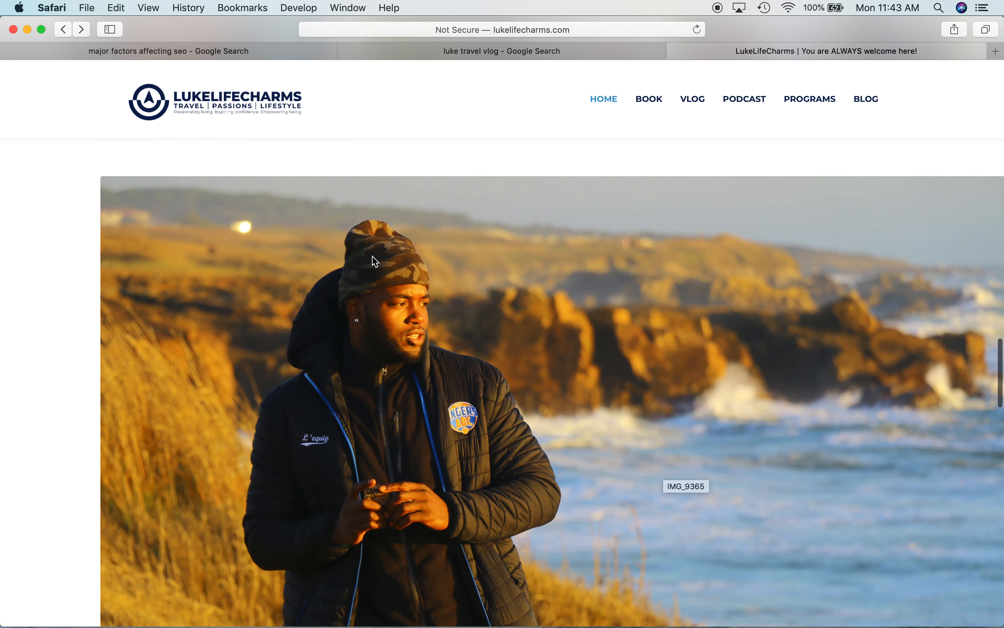
{"action": "scroll", "coordinate": [352, 386], "scroll_direction": "down", "scroll_amount": 1}
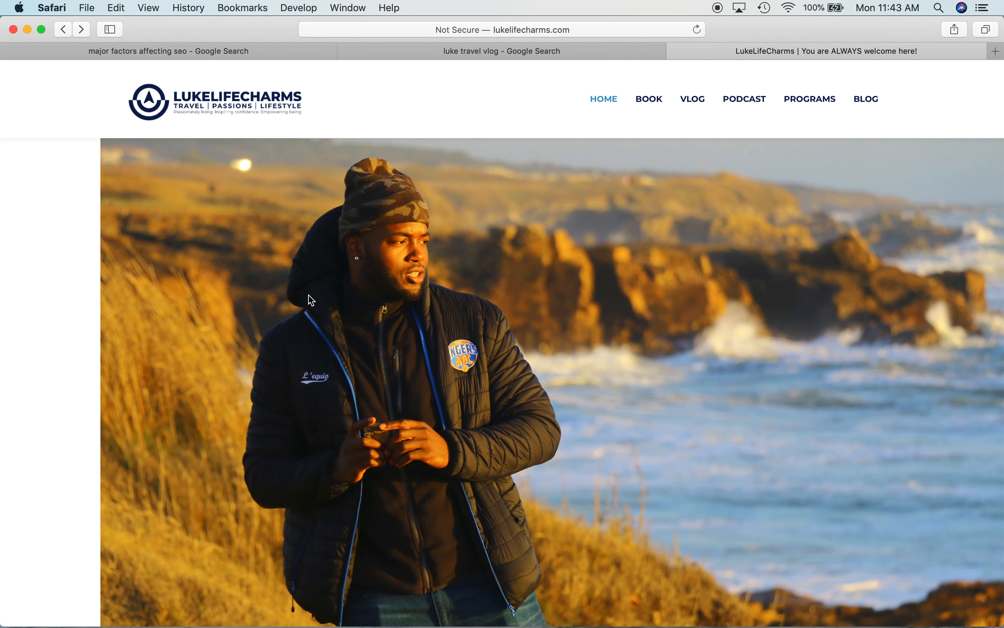
{"action": "scroll", "coordinate": [524, 423], "scroll_direction": "down", "scroll_amount": 2}
{"action": "scroll", "coordinate": [524, 423], "scroll_direction": "up", "scroll_amount": 2}
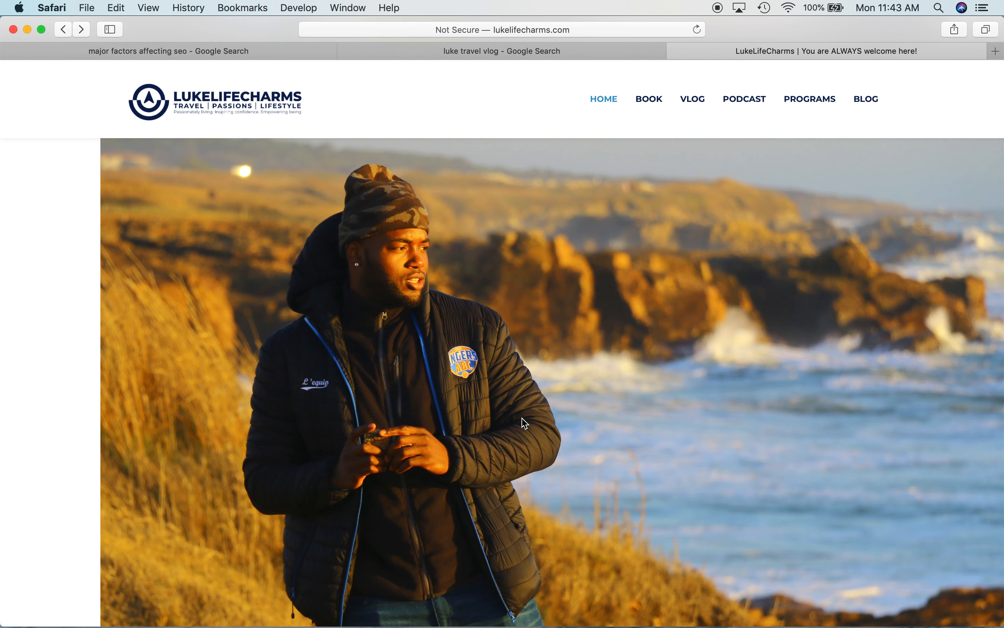
{"action": "scroll", "coordinate": [525, 422], "scroll_direction": "down", "scroll_amount": 4}
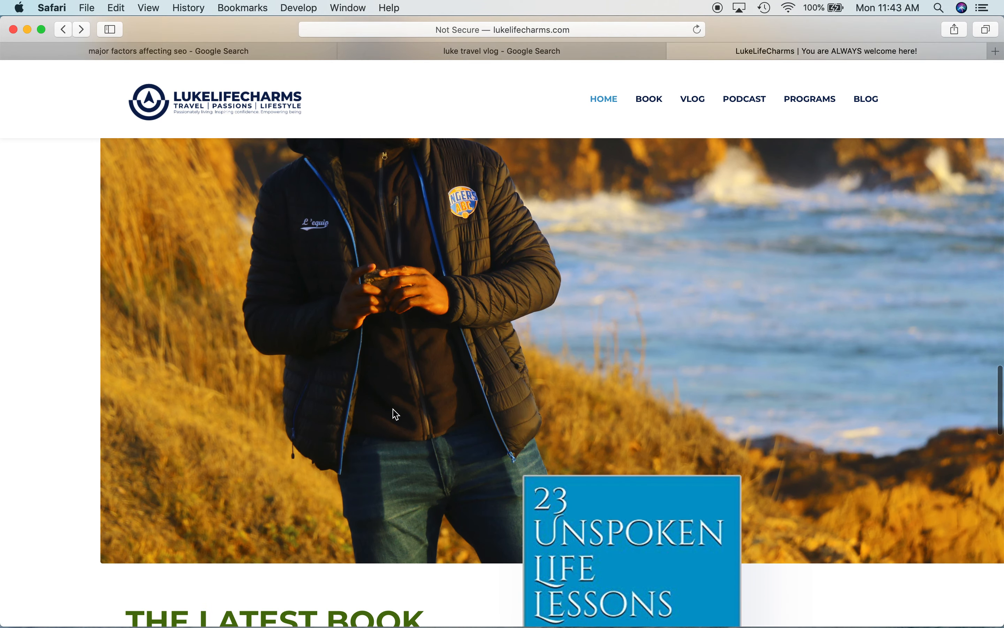
{"action": "scroll", "coordinate": [395, 413], "scroll_direction": "up", "scroll_amount": 1}
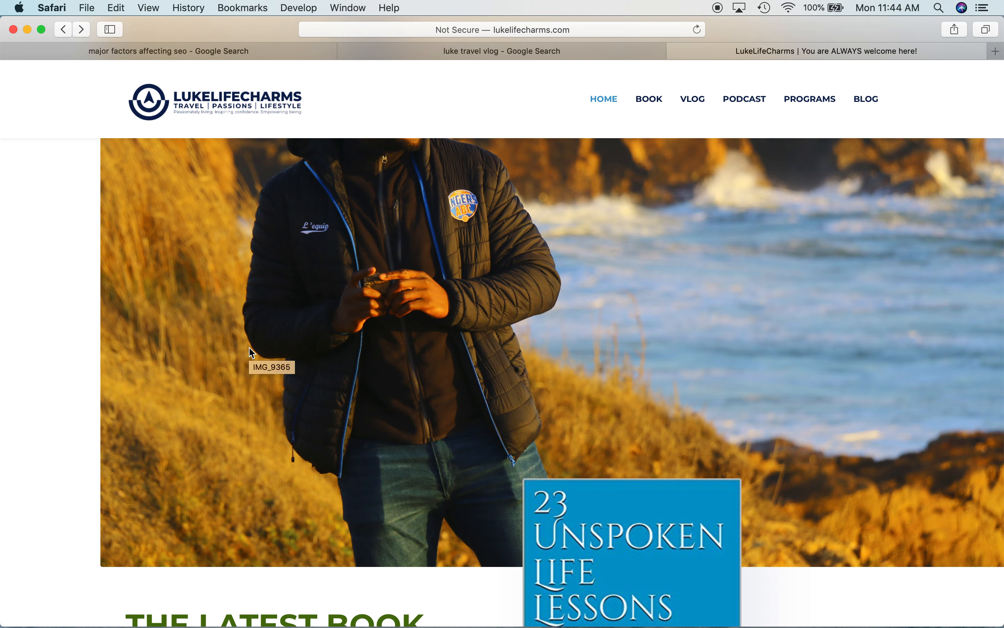
{"action": "scroll", "coordinate": [251, 352], "scroll_direction": "up", "scroll_amount": 5}
Examine "The Latest Book" section, including its heading, description text, book cover and purchase link.
{"action": "scroll", "coordinate": [251, 352], "scroll_direction": "down", "scroll_amount": 10}
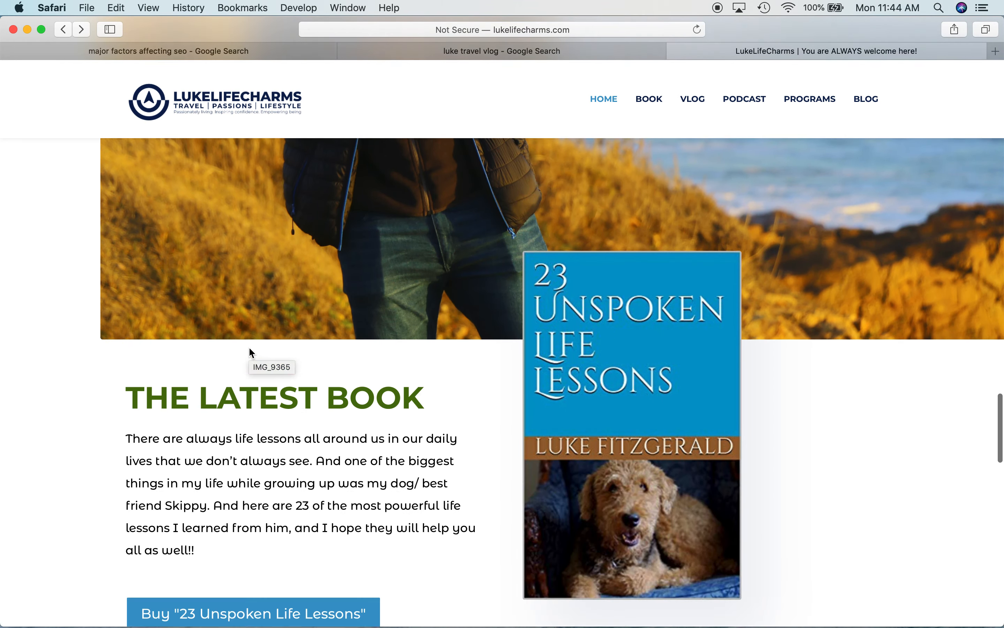
{"action": "scroll", "coordinate": [250, 348], "scroll_direction": "down", "scroll_amount": 1}
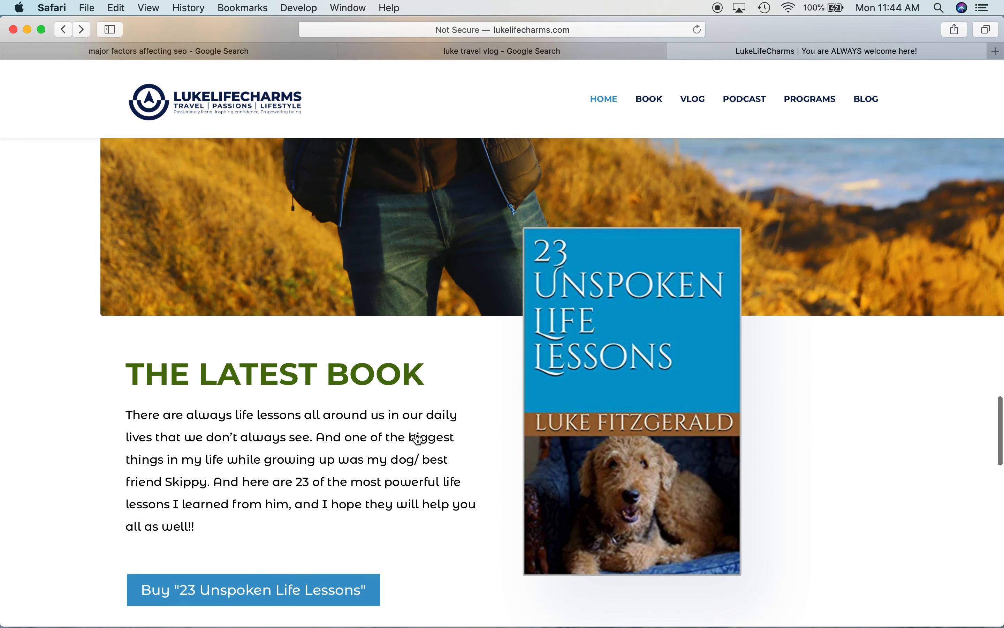
{"action": "scroll", "coordinate": [253, 352], "scroll_direction": "down", "scroll_amount": 2}
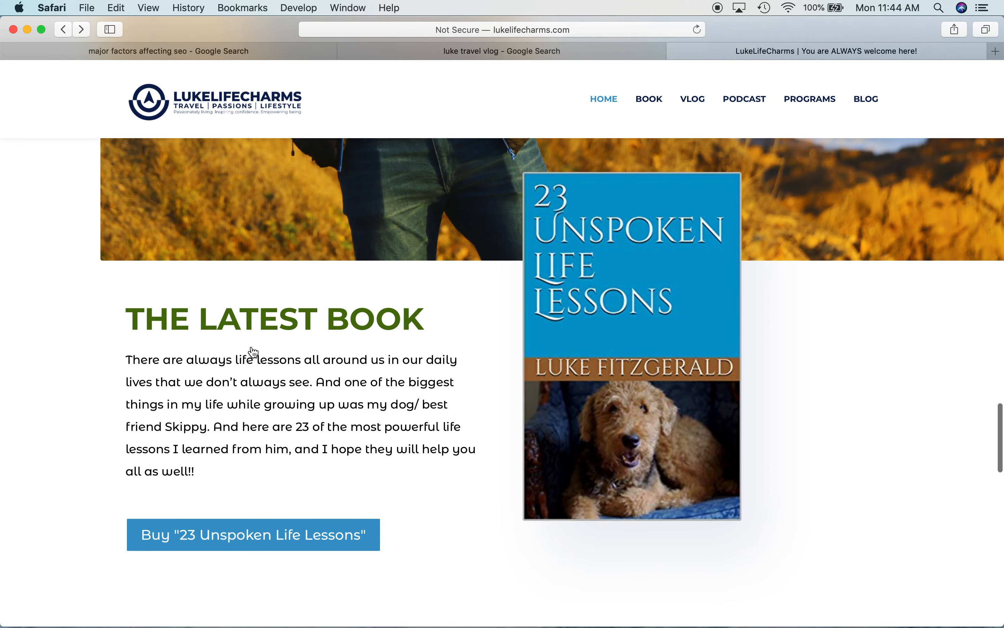
{"action": "scroll", "coordinate": [253, 352], "scroll_direction": "down", "scroll_amount": 1}
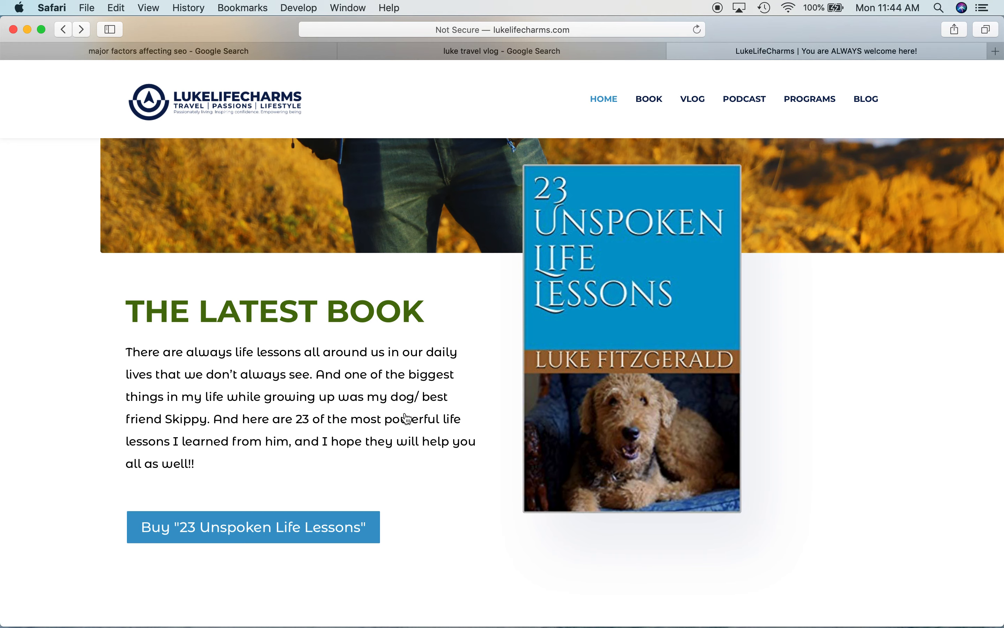
{"action": "scroll", "coordinate": [406, 418], "scroll_direction": "down", "scroll_amount": 5}
{"action": "scroll", "coordinate": [406, 412], "scroll_direction": "up", "scroll_amount": 1}
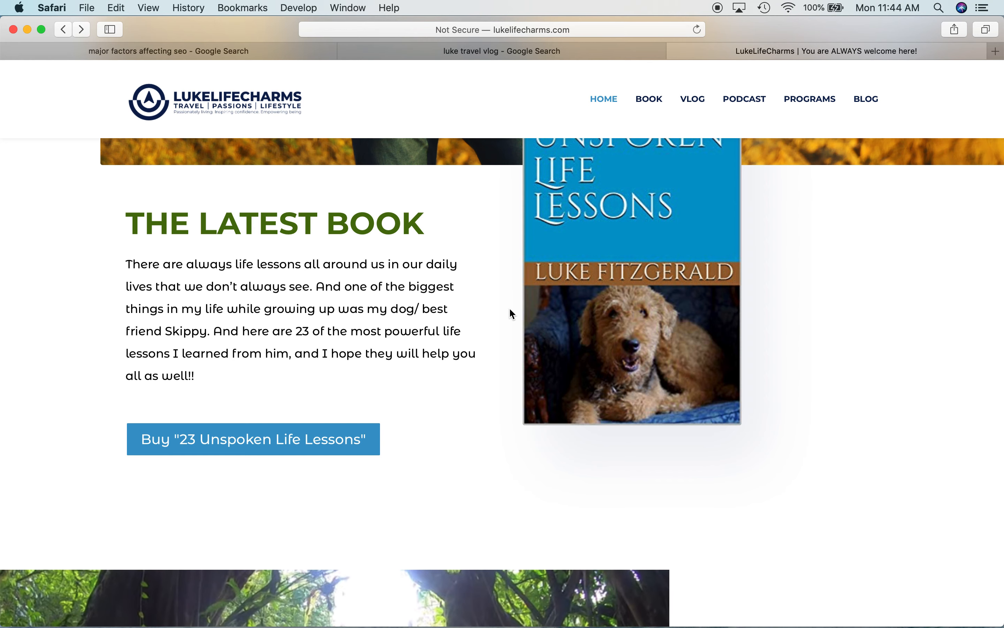
{"action": "scroll", "coordinate": [510, 310], "scroll_direction": "down", "scroll_amount": 2}
{"action": "scroll", "coordinate": [510, 309], "scroll_direction": "up", "scroll_amount": 2}
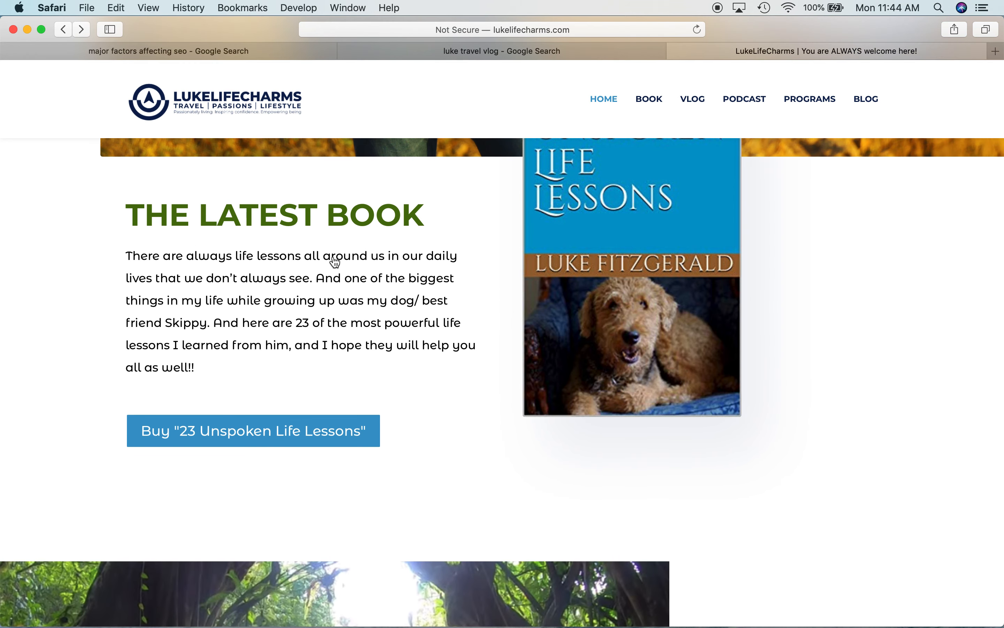
{"action": "scroll", "coordinate": [460, 362], "scroll_direction": "up", "scroll_amount": 5}
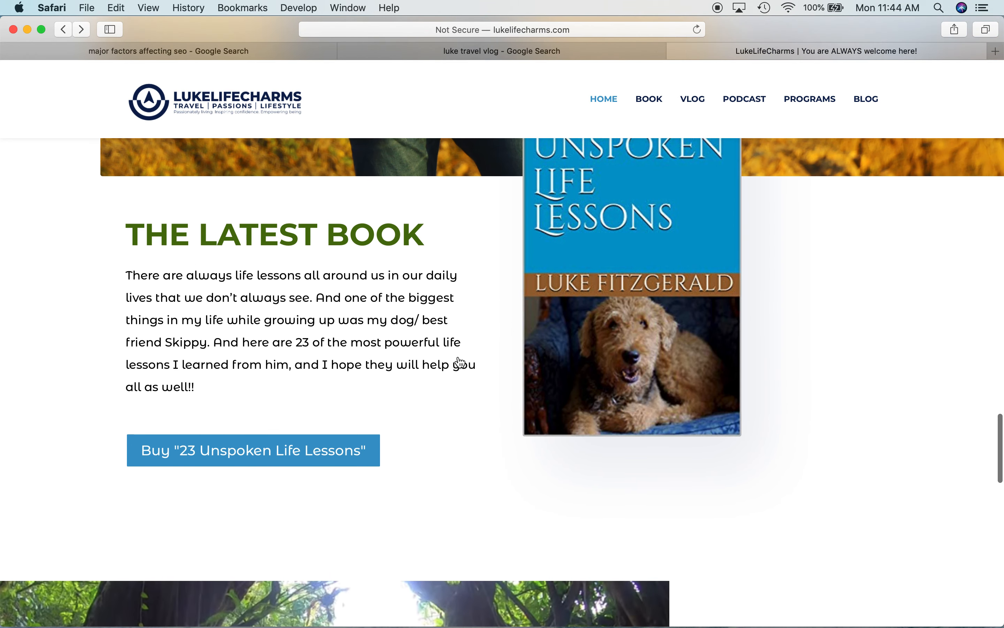
Review the "Still Exploring" and "I Empower You to Design Your Own Fulfilling Life" sections again for their text and links.
{"action": "scroll", "coordinate": [460, 362], "scroll_direction": "up", "scroll_amount": 15}
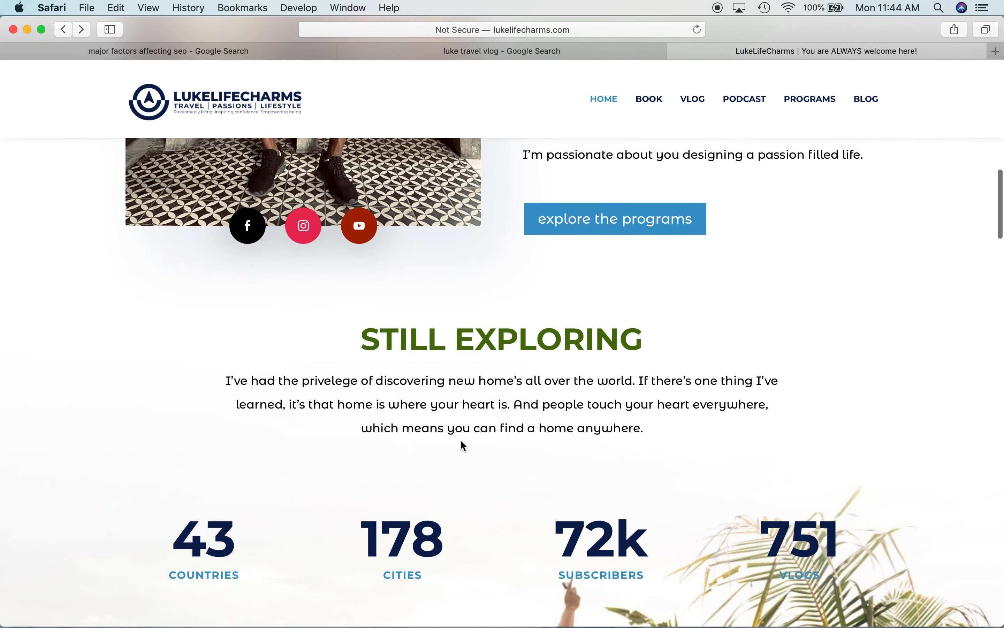
{"action": "scroll", "coordinate": [406, 455], "scroll_direction": "down", "scroll_amount": 2}
{"action": "scroll", "coordinate": [407, 455], "scroll_direction": "up", "scroll_amount": 5}
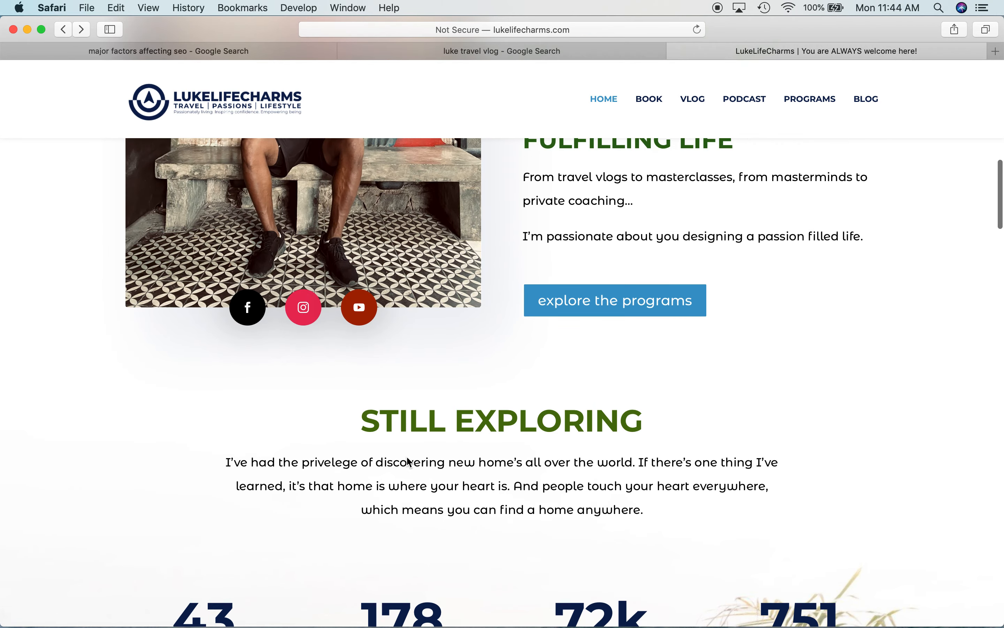
{"action": "scroll", "coordinate": [406, 456], "scroll_direction": "down", "scroll_amount": 3}
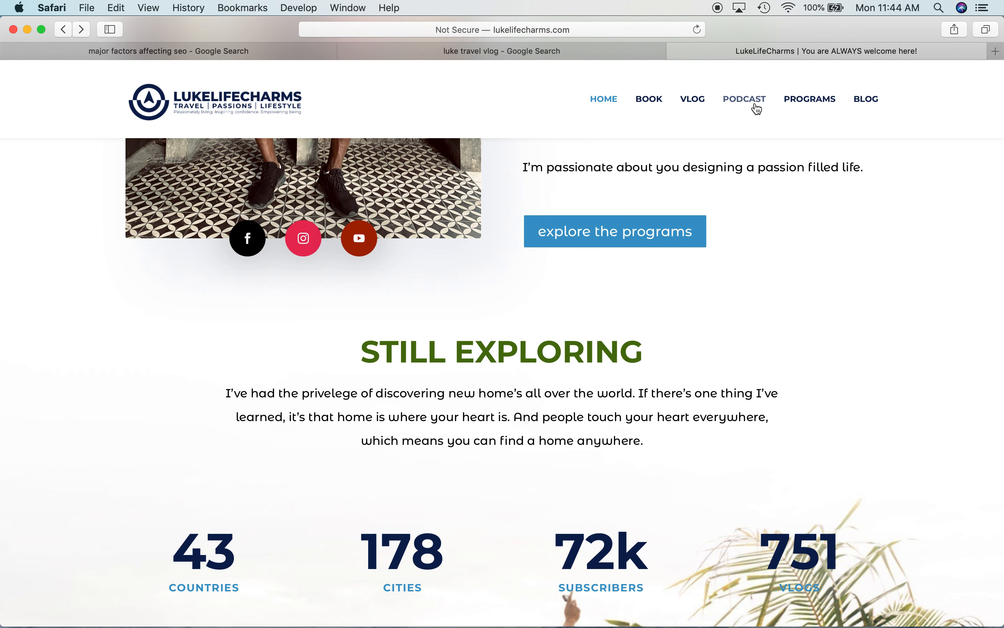
{"action": "scroll", "coordinate": [752, 351], "scroll_direction": "up", "scroll_amount": 8}
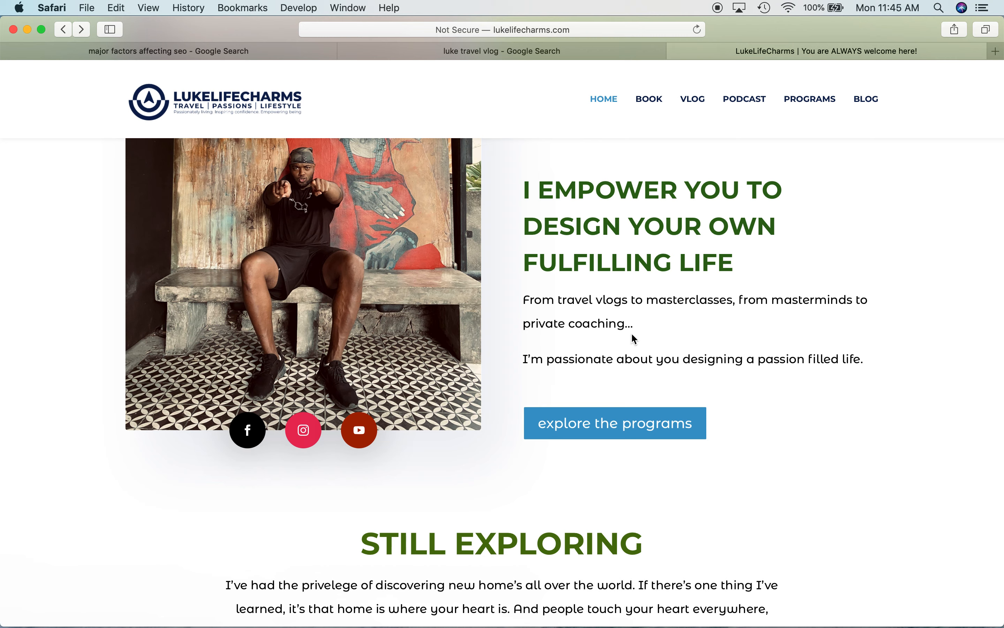
{"action": "scroll", "coordinate": [632, 334], "scroll_direction": "down", "scroll_amount": 2}
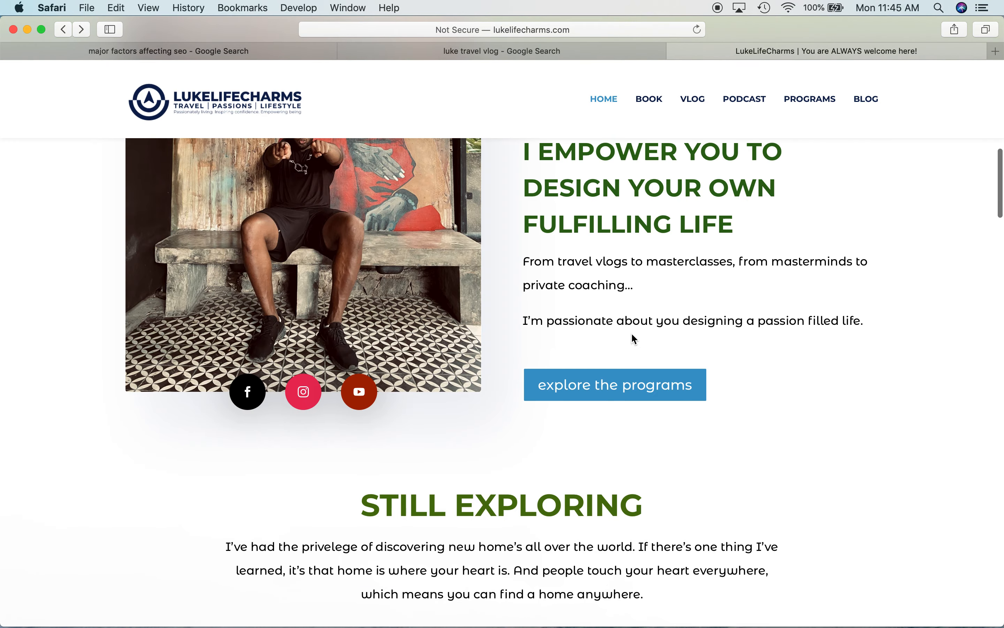
{"action": "scroll", "coordinate": [632, 334], "scroll_direction": "down", "scroll_amount": 2}
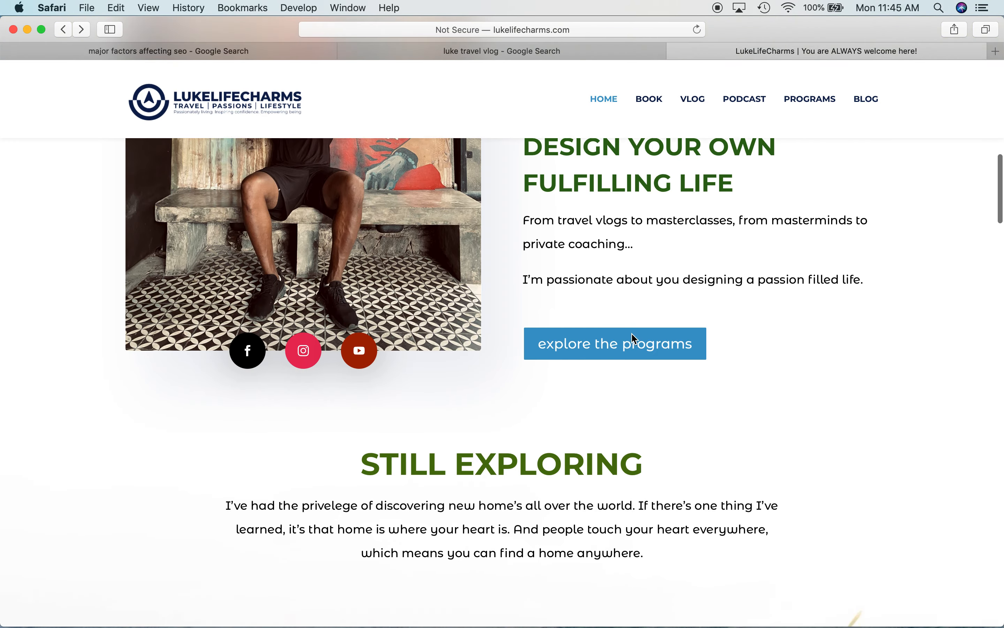
Return to "The Latest Book" section and recheck its text, book cover and the coastal photo's title tooltip.
{"action": "scroll", "coordinate": [633, 339], "scroll_direction": "down", "scroll_amount": 15}
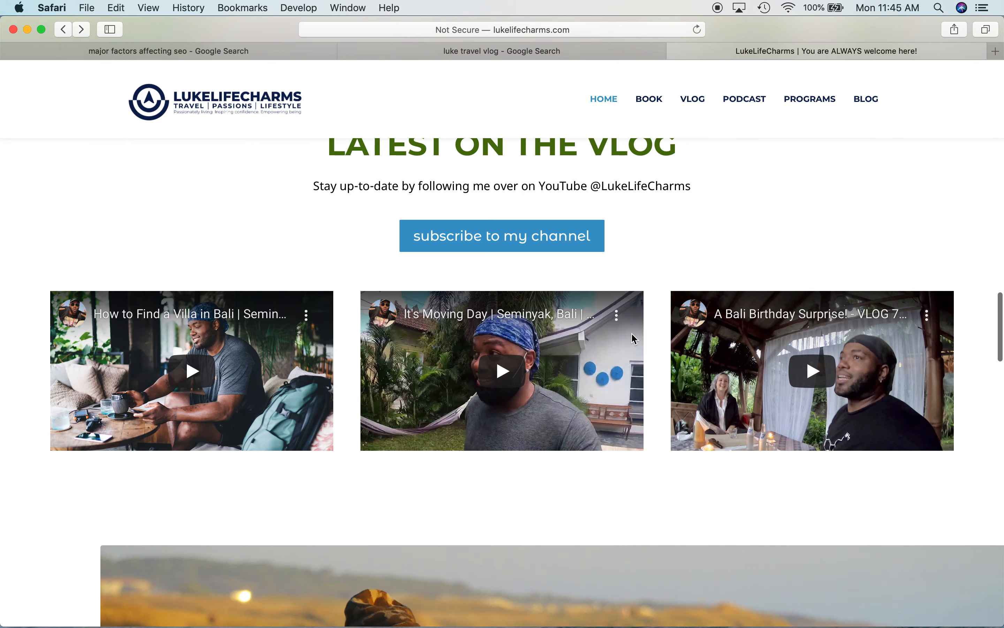
{"action": "scroll", "coordinate": [634, 338], "scroll_direction": "down", "scroll_amount": 15}
{"action": "scroll", "coordinate": [634, 338], "scroll_direction": "up", "scroll_amount": 4}
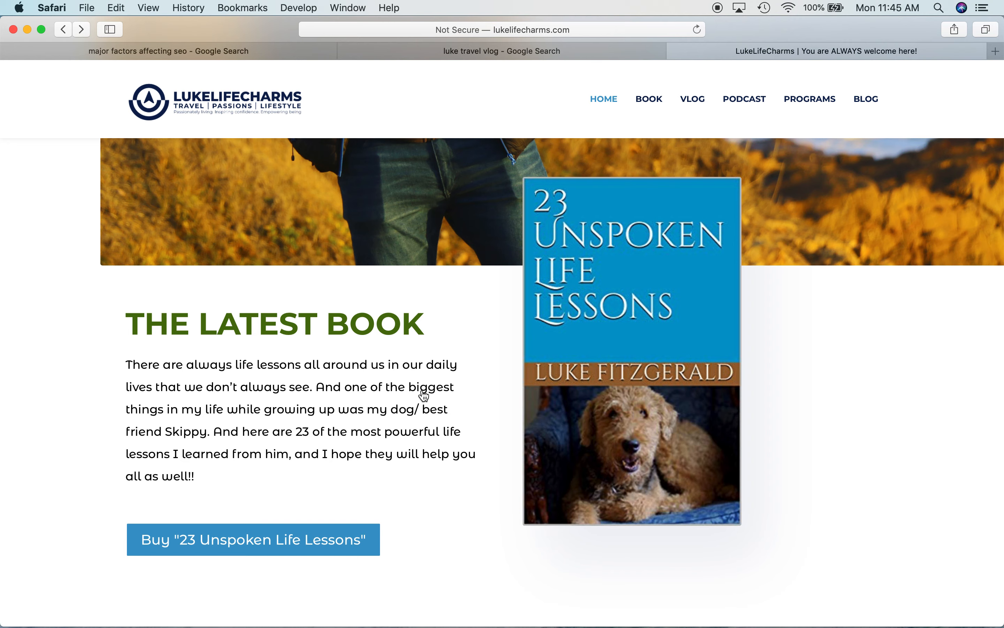
{"action": "scroll", "coordinate": [261, 379], "scroll_direction": "down", "scroll_amount": 2}
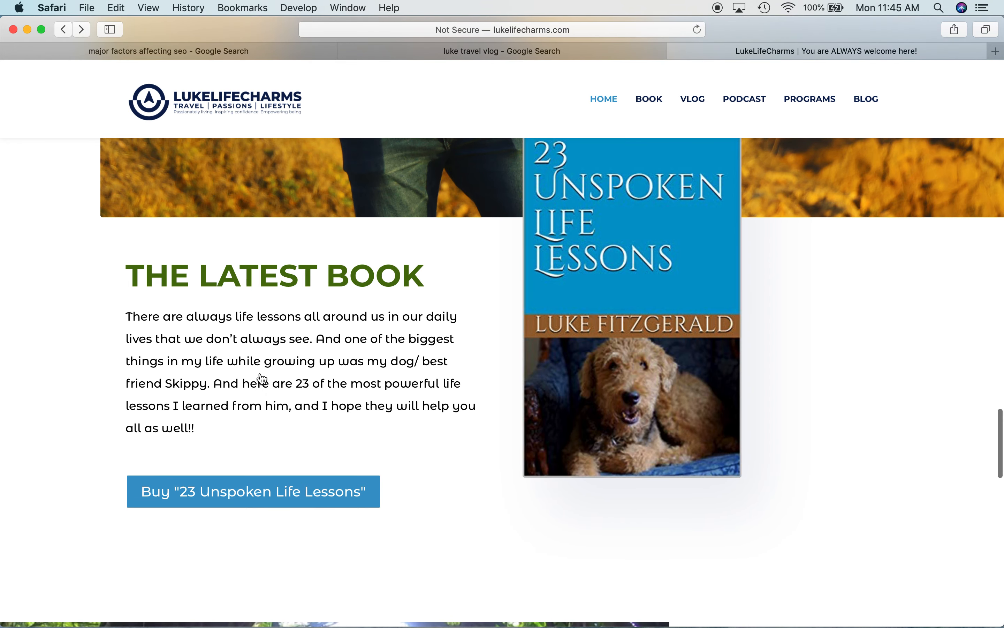
{"action": "scroll", "coordinate": [262, 379], "scroll_direction": "up", "scroll_amount": 1}
{"action": "scroll", "coordinate": [522, 382], "scroll_direction": "up", "scroll_amount": 2}
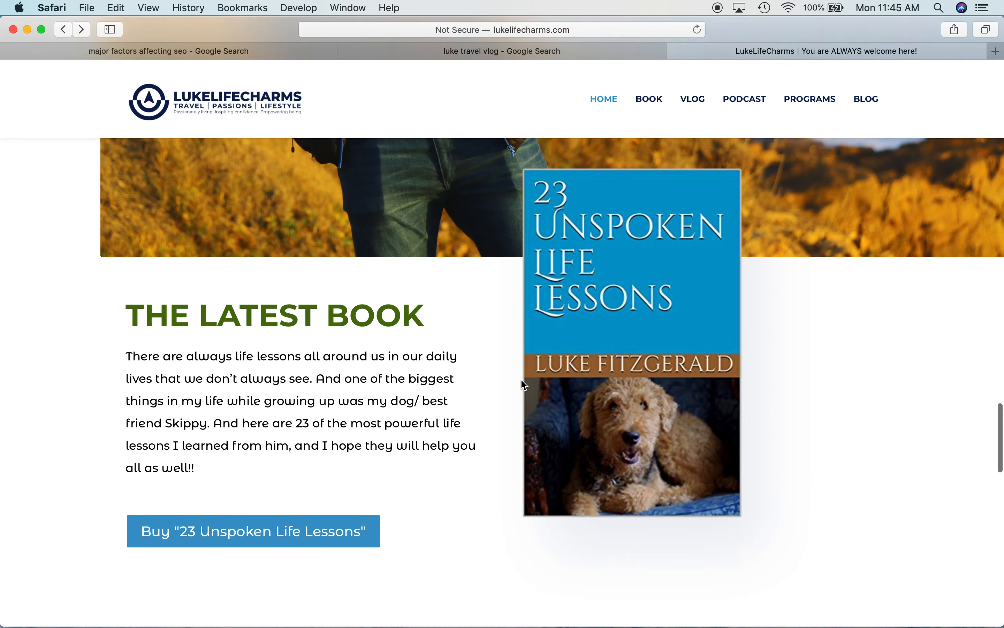
{"action": "scroll", "coordinate": [522, 384], "scroll_direction": "up", "scroll_amount": 2}
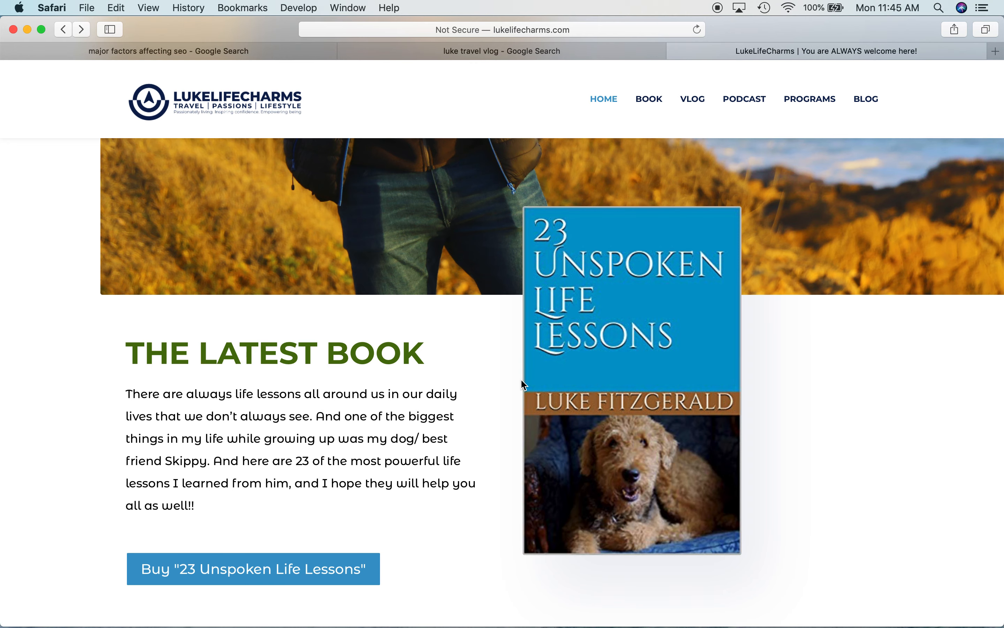
{"action": "scroll", "coordinate": [522, 384], "scroll_direction": "up", "scroll_amount": 5}
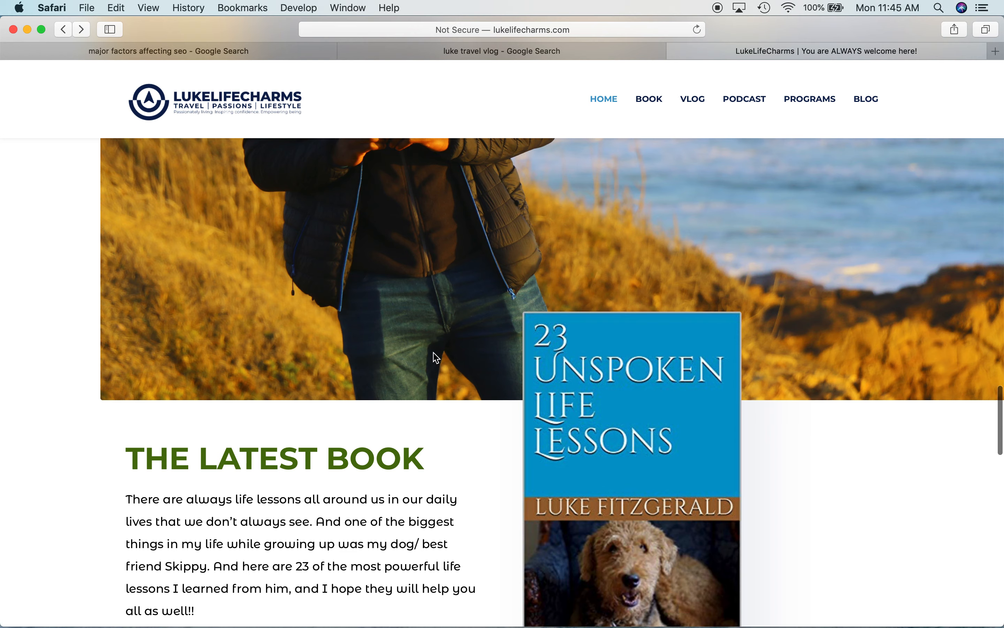
{"action": "scroll", "coordinate": [434, 358], "scroll_direction": "up", "scroll_amount": 3}
{"action": "scroll", "coordinate": [434, 358], "scroll_direction": "down", "scroll_amount": 7}
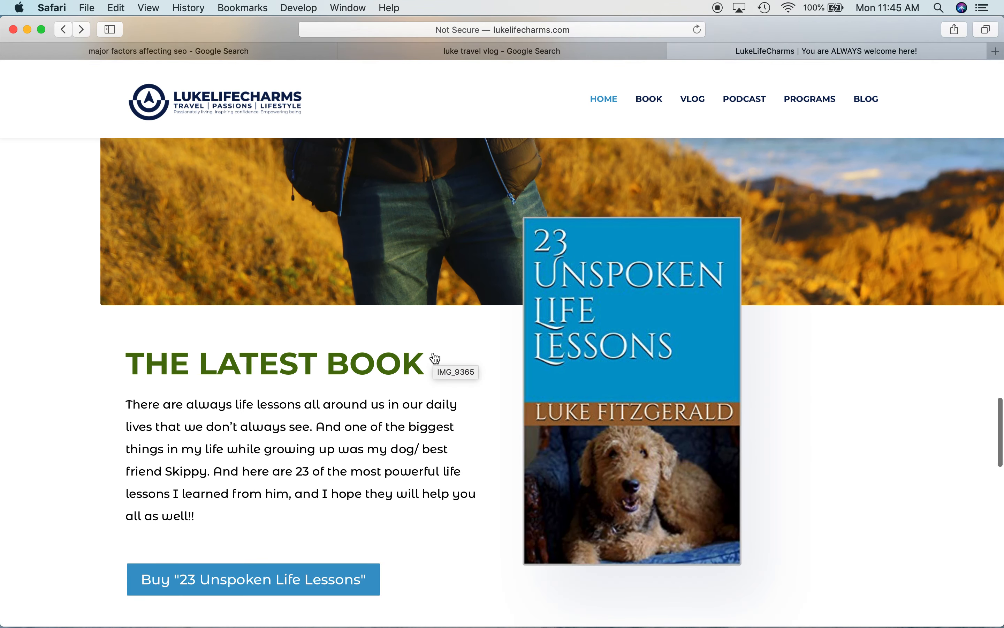
{"action": "scroll", "coordinate": [332, 468], "scroll_direction": "down", "scroll_amount": 8}
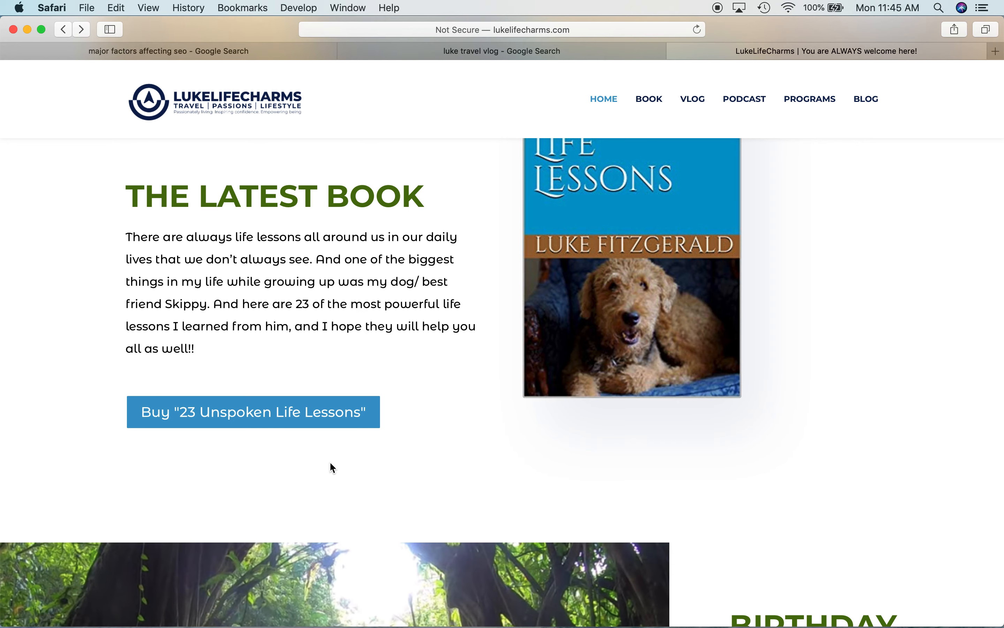
Test the "Buy "23 Unspoken Life Lessons"" link to the book's Amazon page and return to the homepage.
{"action": "scroll", "coordinate": [542, 347], "scroll_direction": "up", "scroll_amount": 2}
{"action": "scroll", "coordinate": [722, 233], "scroll_direction": "up", "scroll_amount": 3}
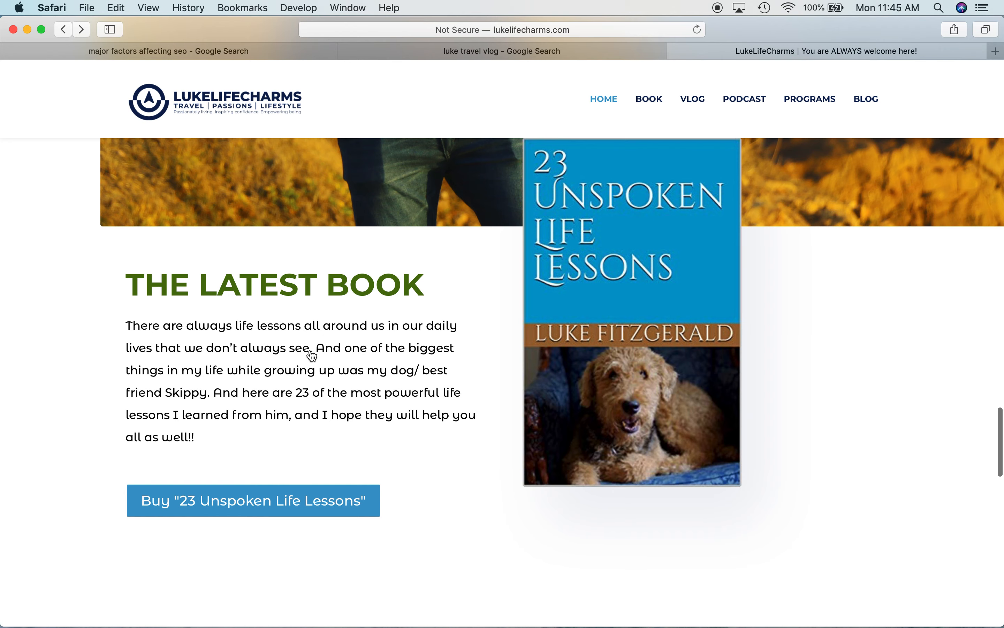
{"action": "left_click", "coordinate": [281, 505]}
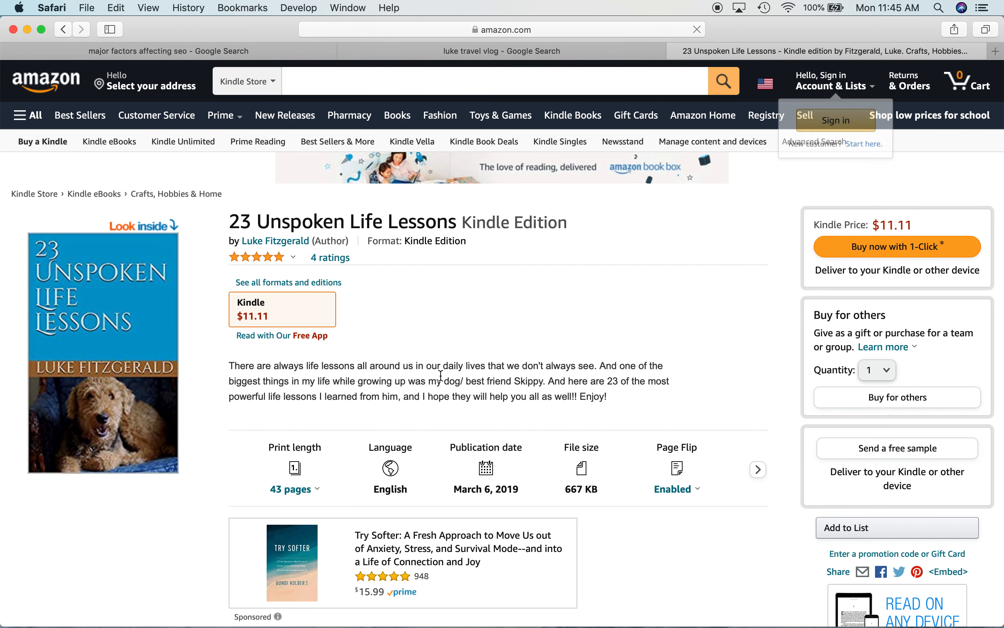
{"action": "scroll", "coordinate": [441, 375], "scroll_direction": "left", "scroll_amount": 5}
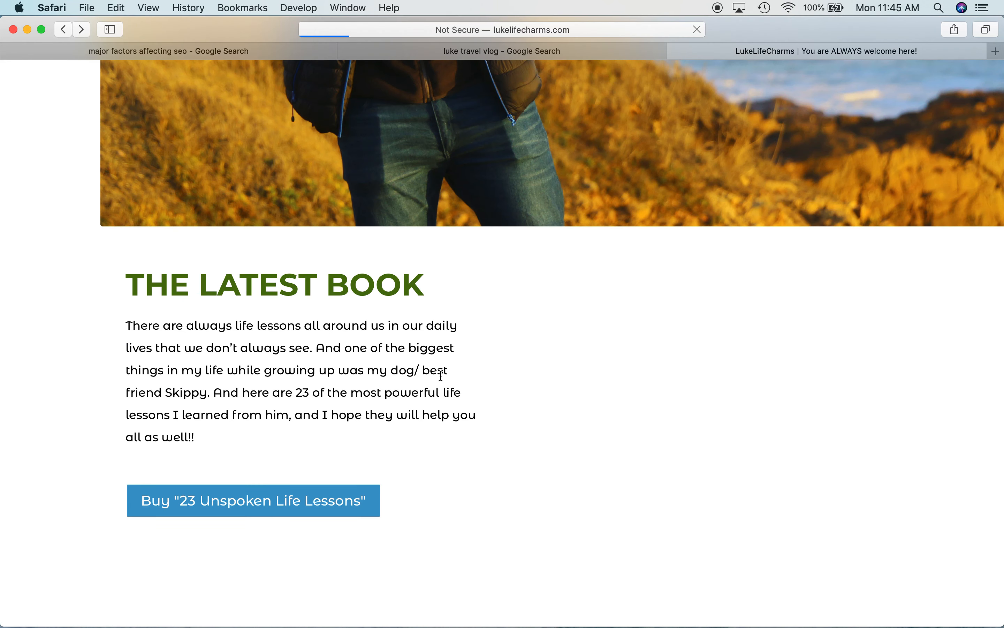
Look over the "Birthday Feature" section and test its "join my channel" link.
{"action": "scroll", "coordinate": [441, 375], "scroll_direction": "down", "scroll_amount": 3}
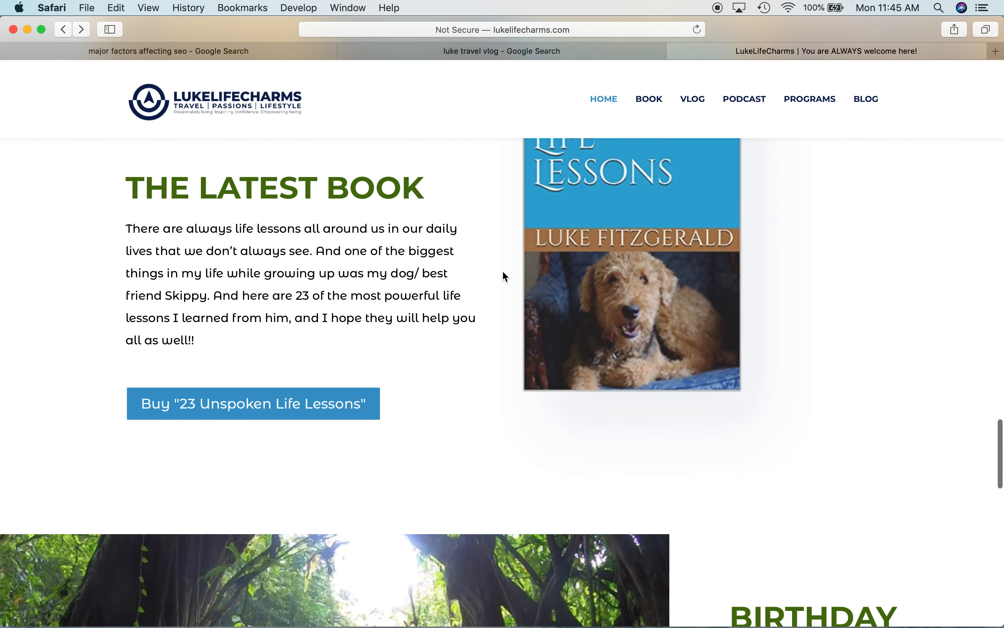
{"action": "scroll", "coordinate": [503, 272], "scroll_direction": "down", "scroll_amount": 10}
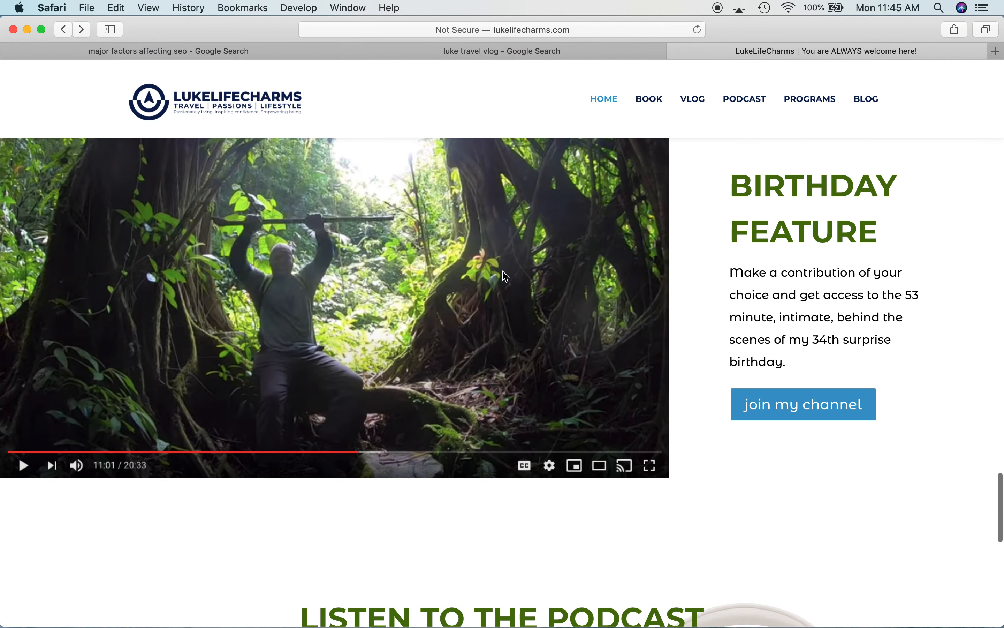
{"action": "scroll", "coordinate": [504, 277], "scroll_direction": "up", "scroll_amount": 2}
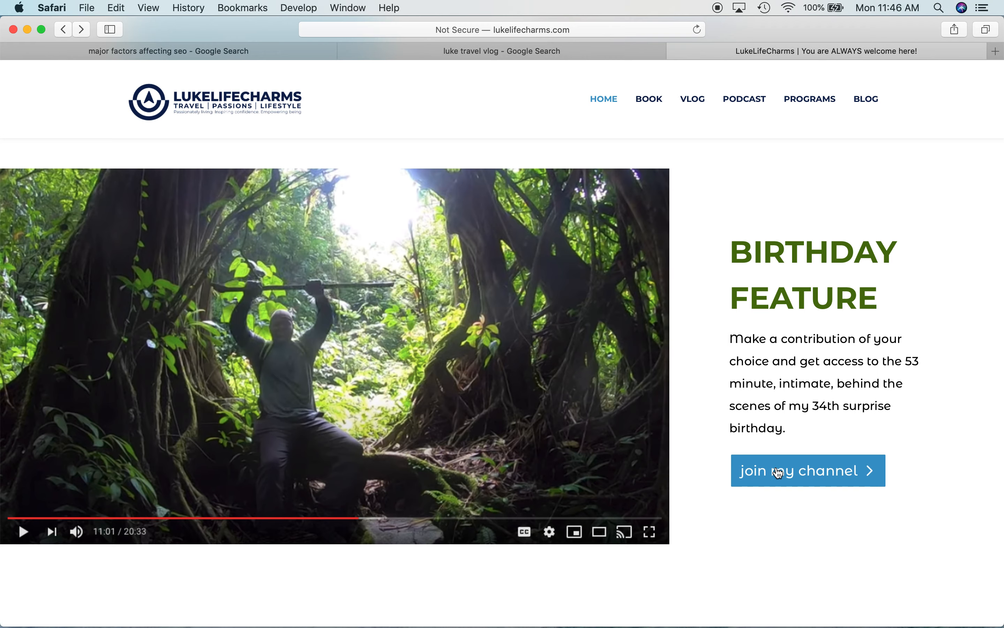
{"action": "left_click", "coordinate": [778, 473]}
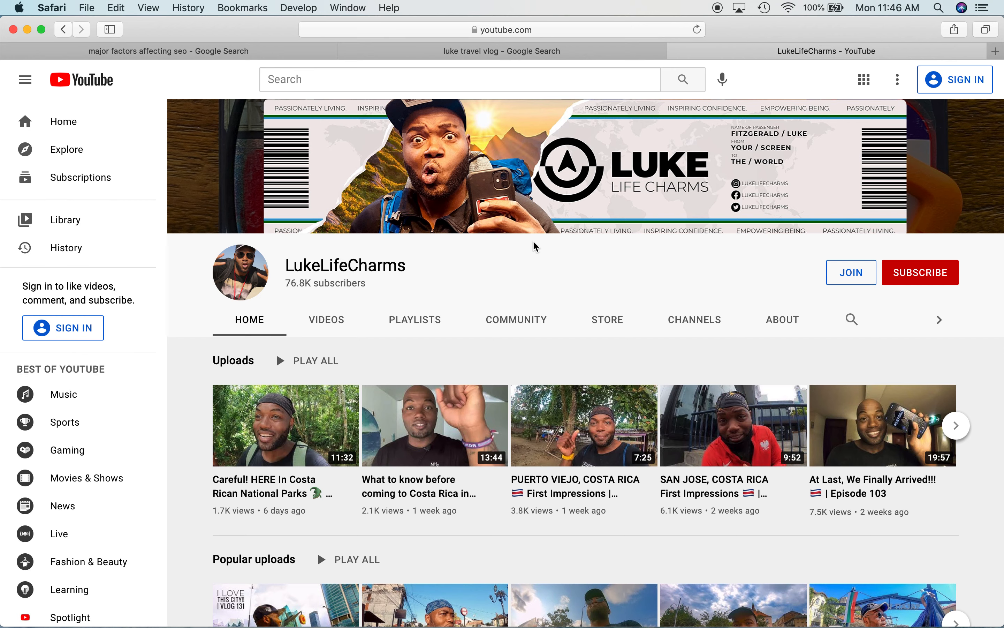
Return from the YouTube channel to the homepage and examine the "Birthday Feature" section's video image, text and channel link.
{"action": "scroll", "coordinate": [535, 246], "scroll_direction": "left", "scroll_amount": 5}
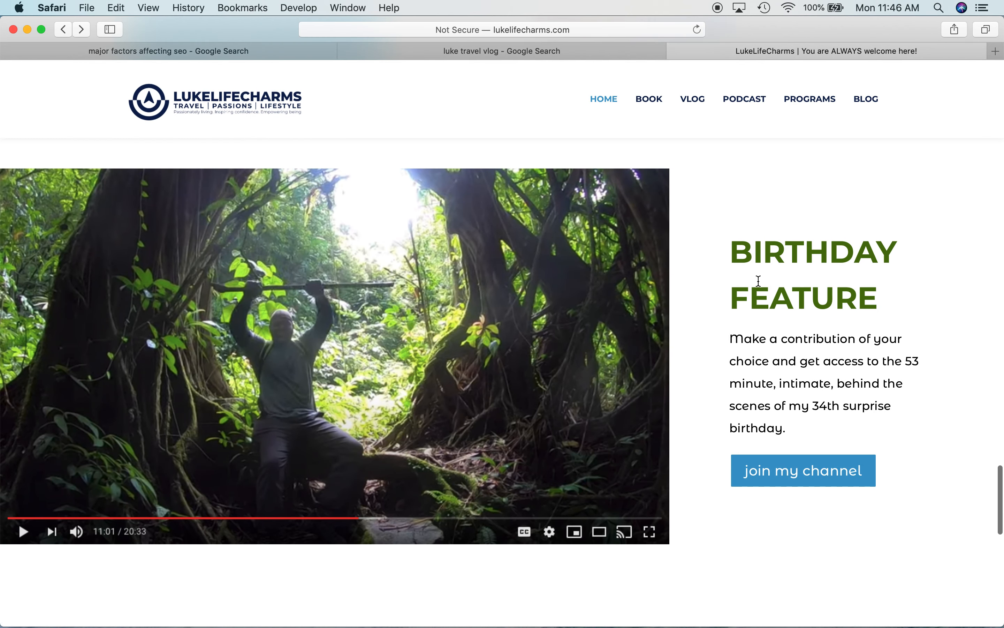
{"action": "scroll", "coordinate": [739, 264], "scroll_direction": "down", "scroll_amount": 2}
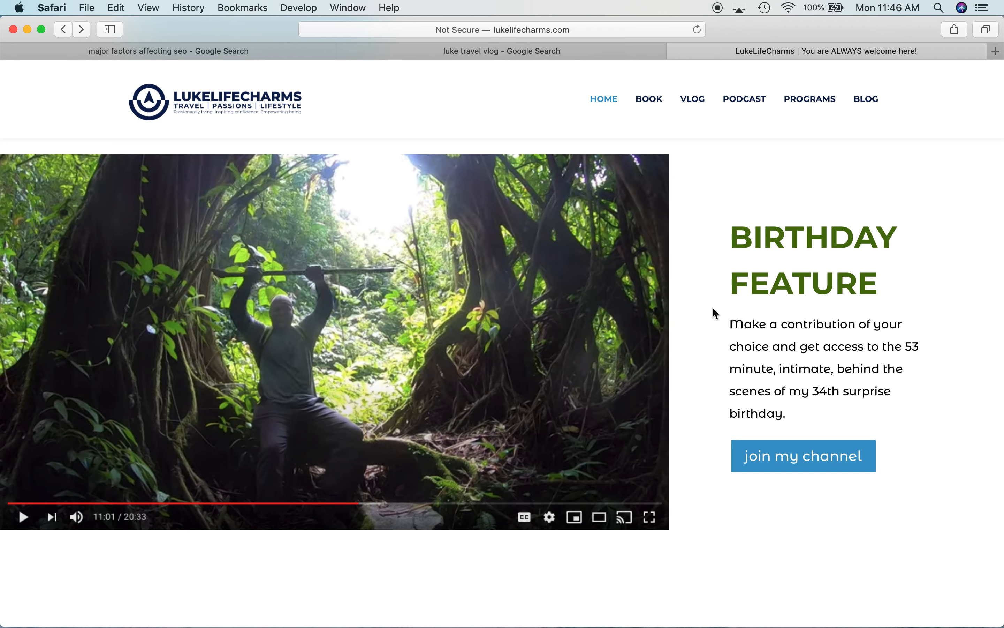
{"action": "scroll", "coordinate": [714, 311], "scroll_direction": "down", "scroll_amount": 2}
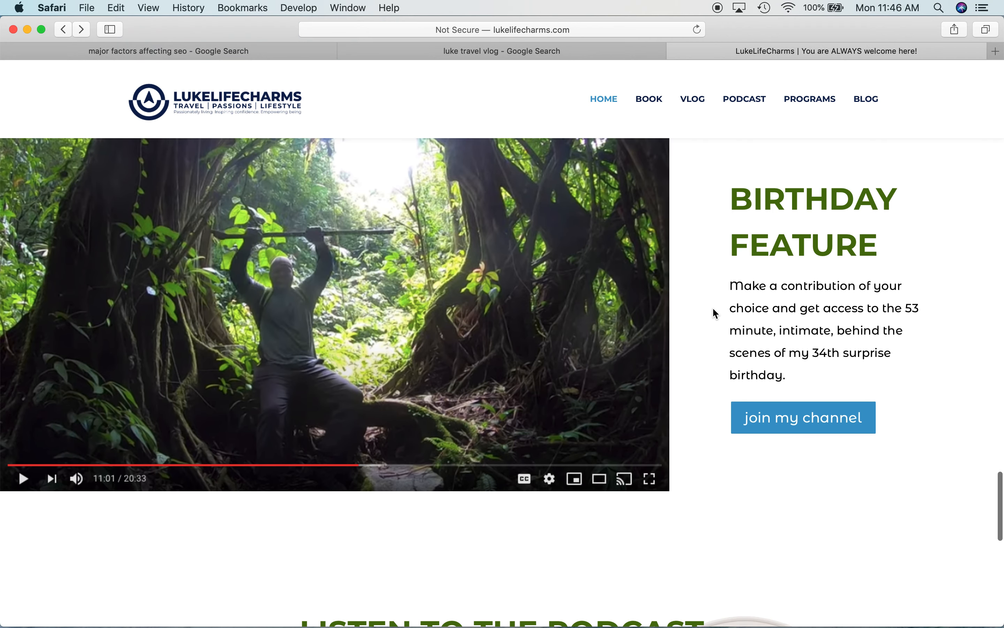
{"action": "scroll", "coordinate": [713, 309], "scroll_direction": "up", "scroll_amount": 4}
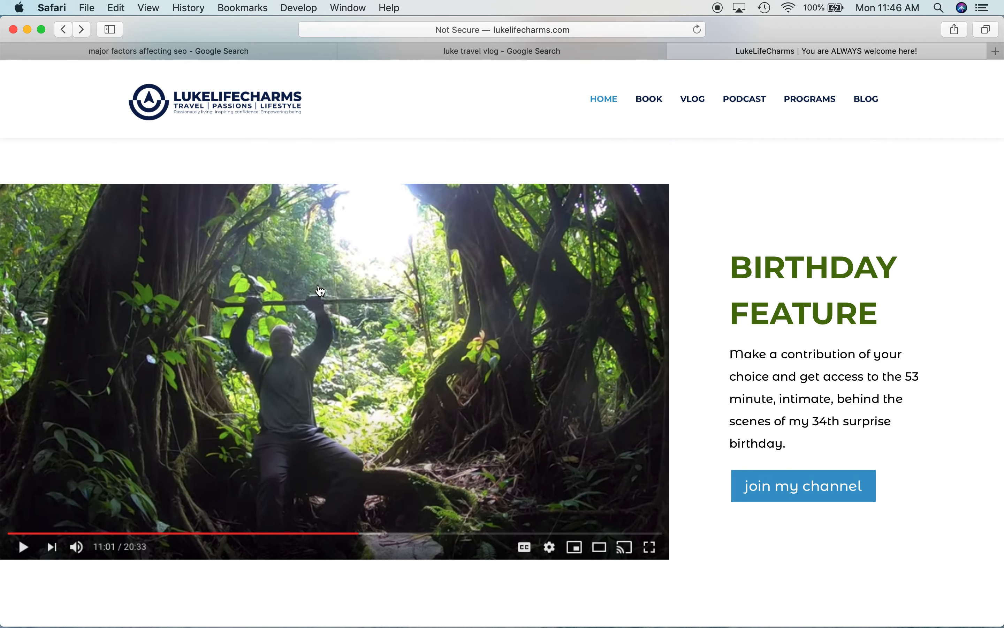
{"action": "scroll", "coordinate": [692, 303], "scroll_direction": "down", "scroll_amount": 1}
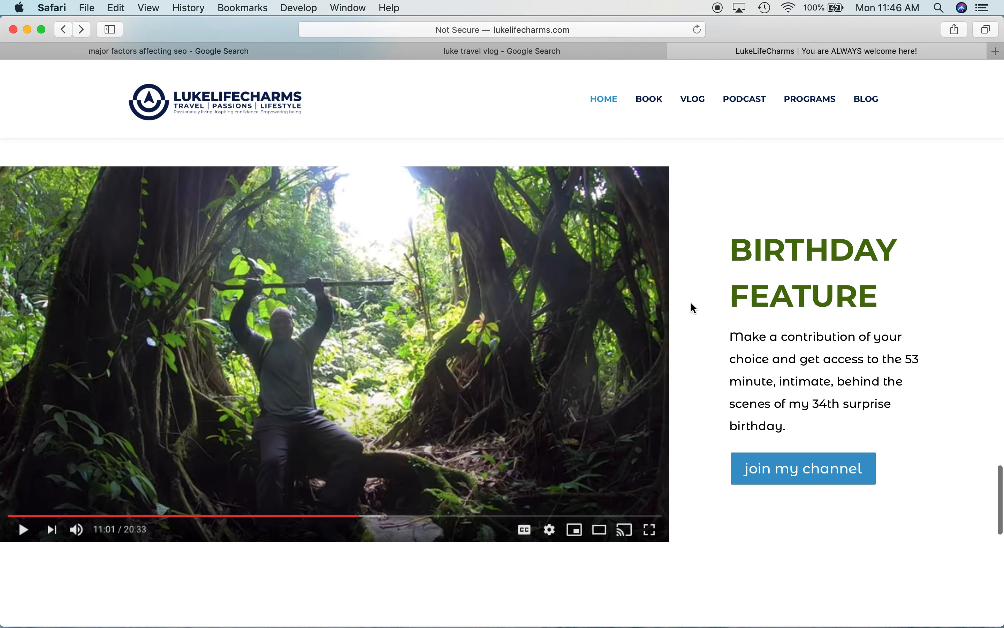
{"action": "scroll", "coordinate": [691, 307], "scroll_direction": "down", "scroll_amount": 1}
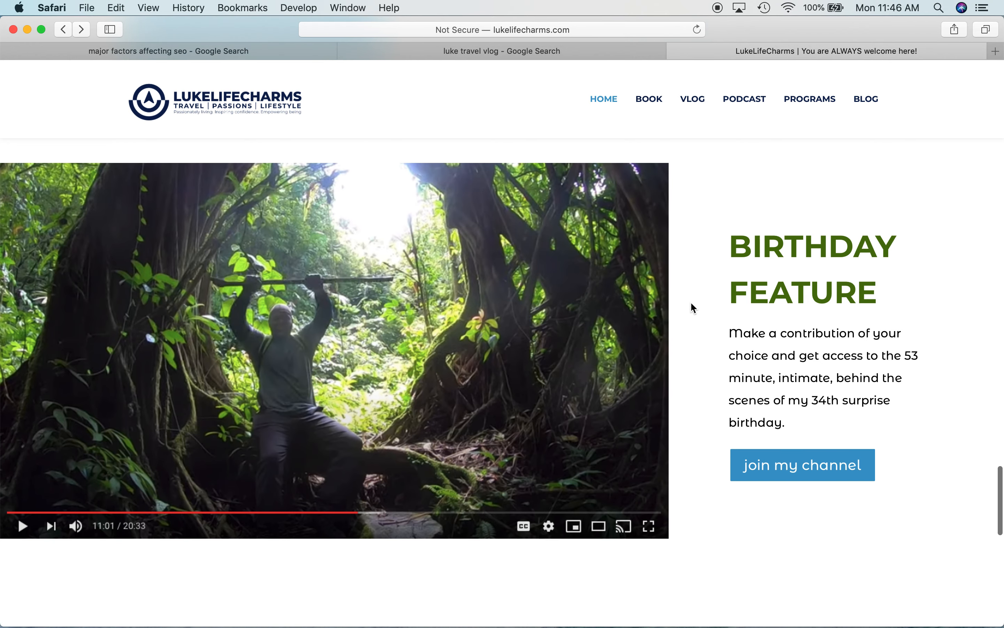
{"action": "scroll", "coordinate": [692, 303], "scroll_direction": "down", "scroll_amount": 2}
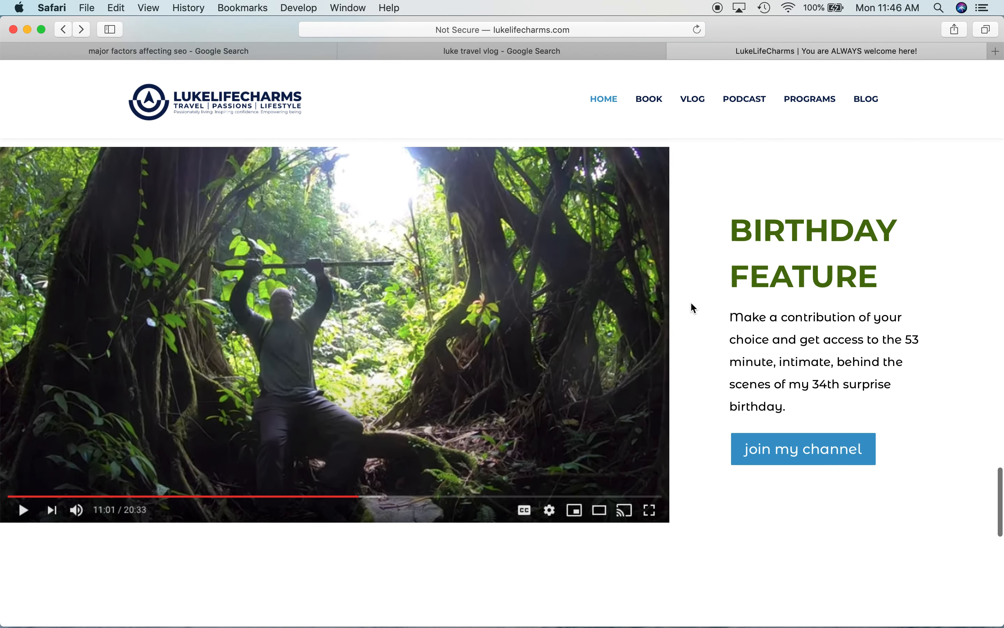
{"action": "scroll", "coordinate": [690, 301], "scroll_direction": "up", "scroll_amount": 3}
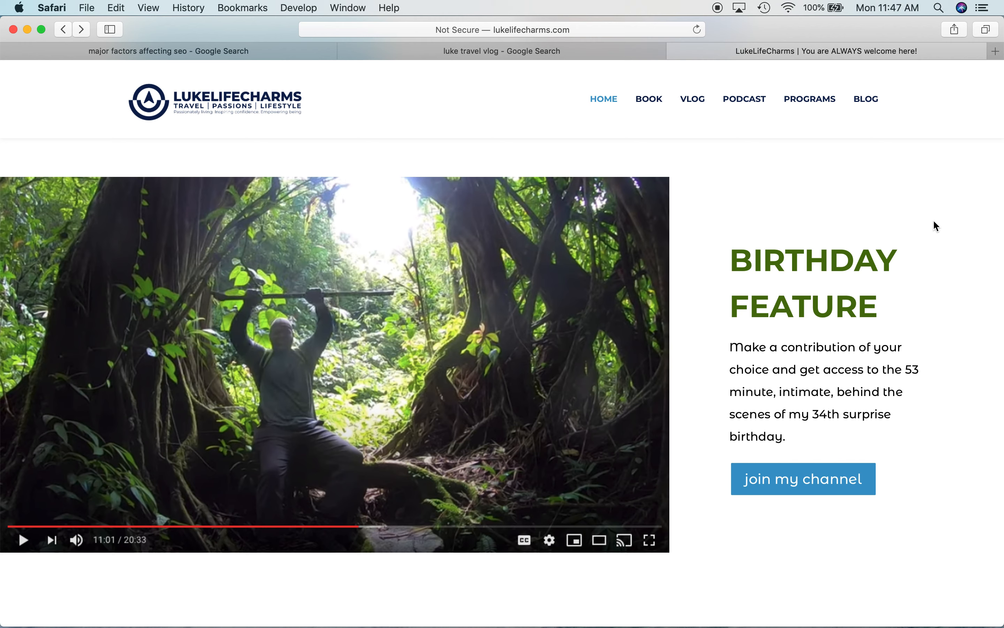
Recheck the book description and its "Buy "23 Unspoken Life Lessons"" link, and return to the "Birthday Feature" section.
{"action": "scroll", "coordinate": [698, 251], "scroll_direction": "up", "scroll_amount": 5}
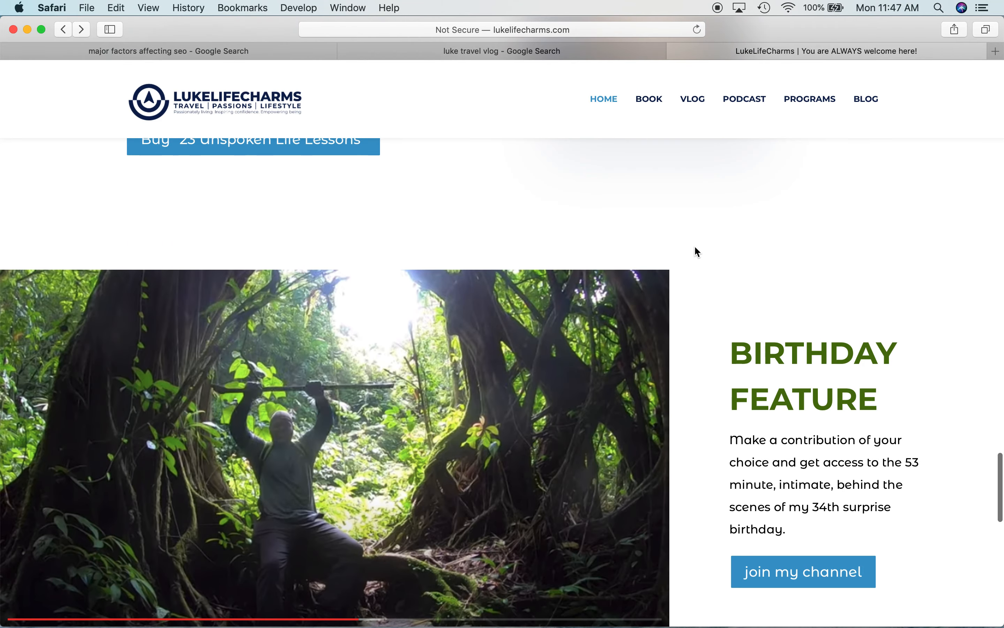
{"action": "scroll", "coordinate": [696, 251], "scroll_direction": "up", "scroll_amount": 5}
{"action": "scroll", "coordinate": [776, 265], "scroll_direction": "up", "scroll_amount": 3}
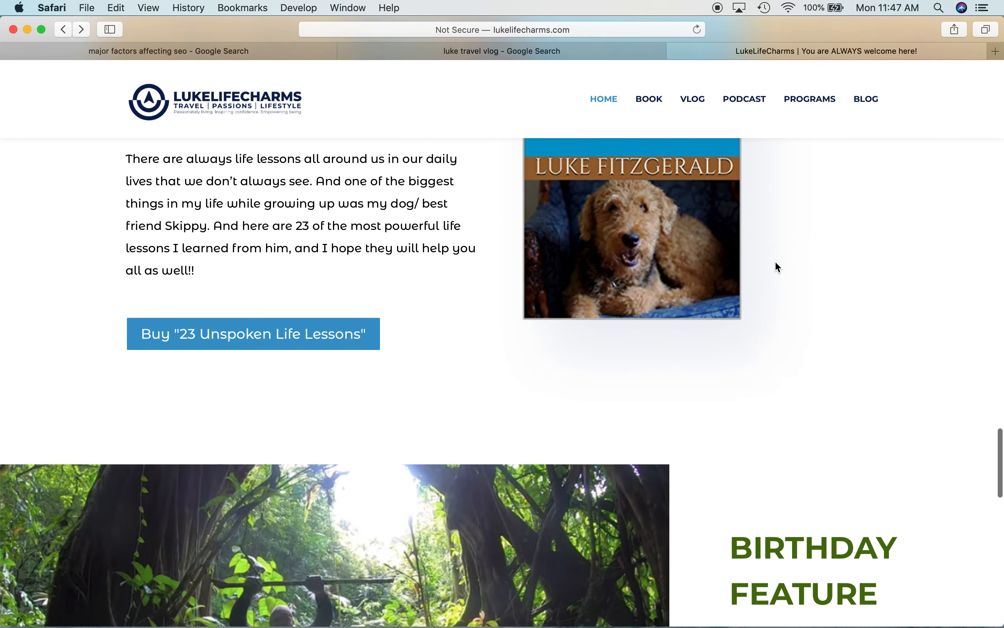
{"action": "scroll", "coordinate": [776, 266], "scroll_direction": "down", "scroll_amount": 10}
{"action": "scroll", "coordinate": [699, 294], "scroll_direction": "down", "scroll_amount": 1}
{"action": "scroll", "coordinate": [700, 294], "scroll_direction": "down", "scroll_amount": 1}
{"action": "scroll", "coordinate": [700, 294], "scroll_direction": "up", "scroll_amount": 1}
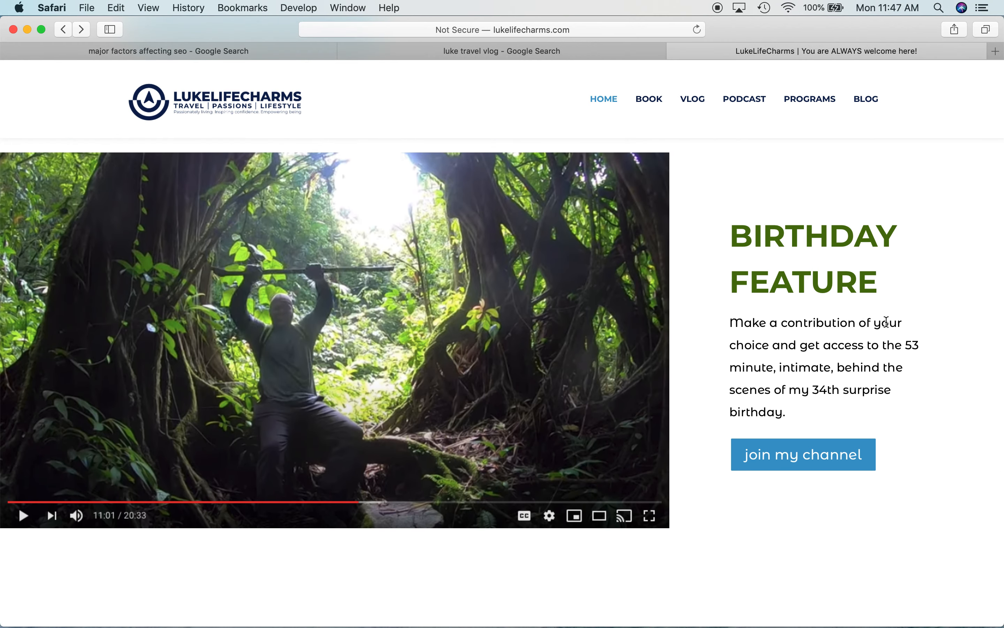
Review the "Listen to the Podcast" section's heading, description and embedded podcast player.
{"action": "scroll", "coordinate": [886, 322], "scroll_direction": "down", "scroll_amount": 10}
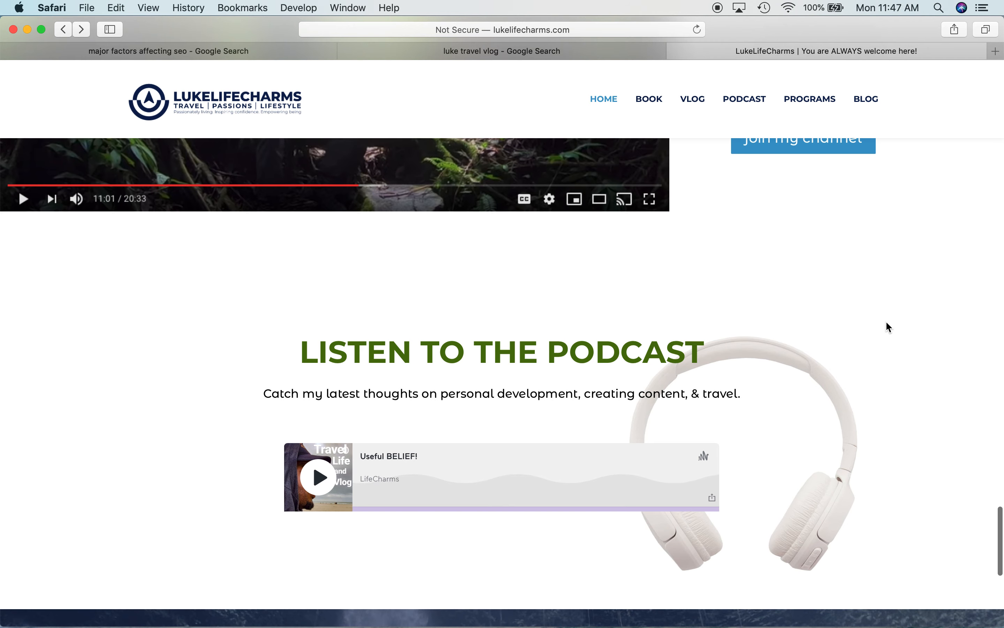
{"action": "scroll", "coordinate": [886, 323], "scroll_direction": "down", "scroll_amount": 1}
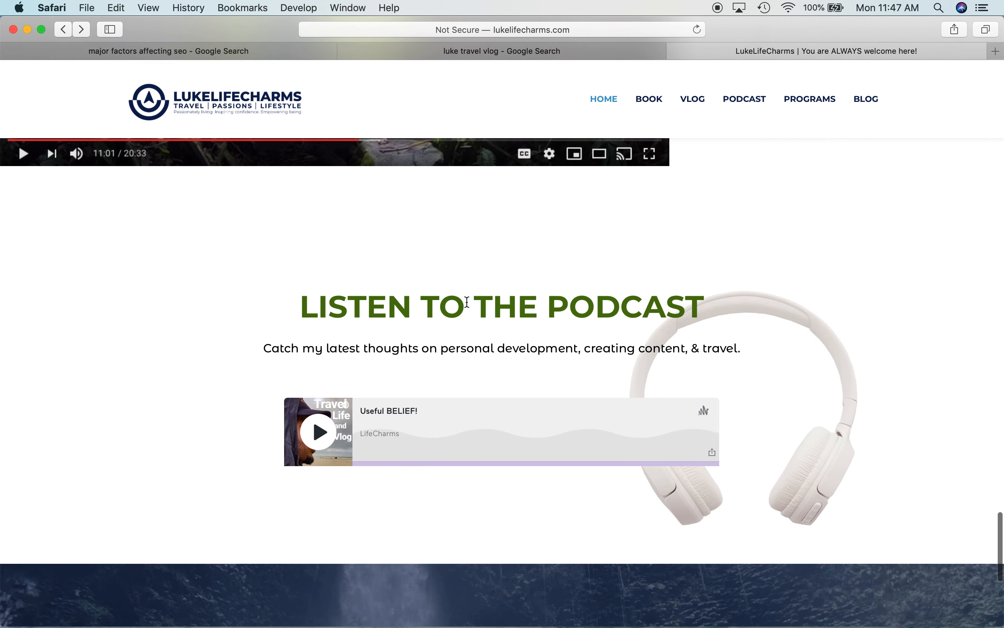